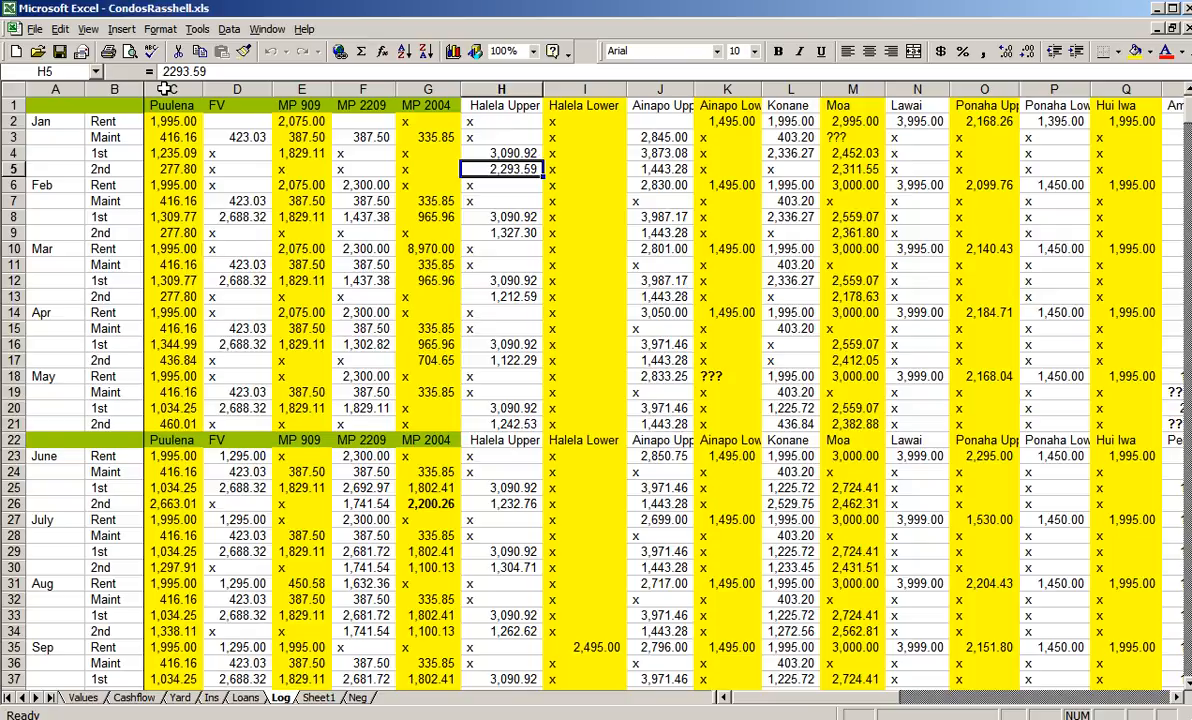
# - Examine the property columns from Puulena through MP 2004 in the Log sheet
pyautogui.click(164, 89)
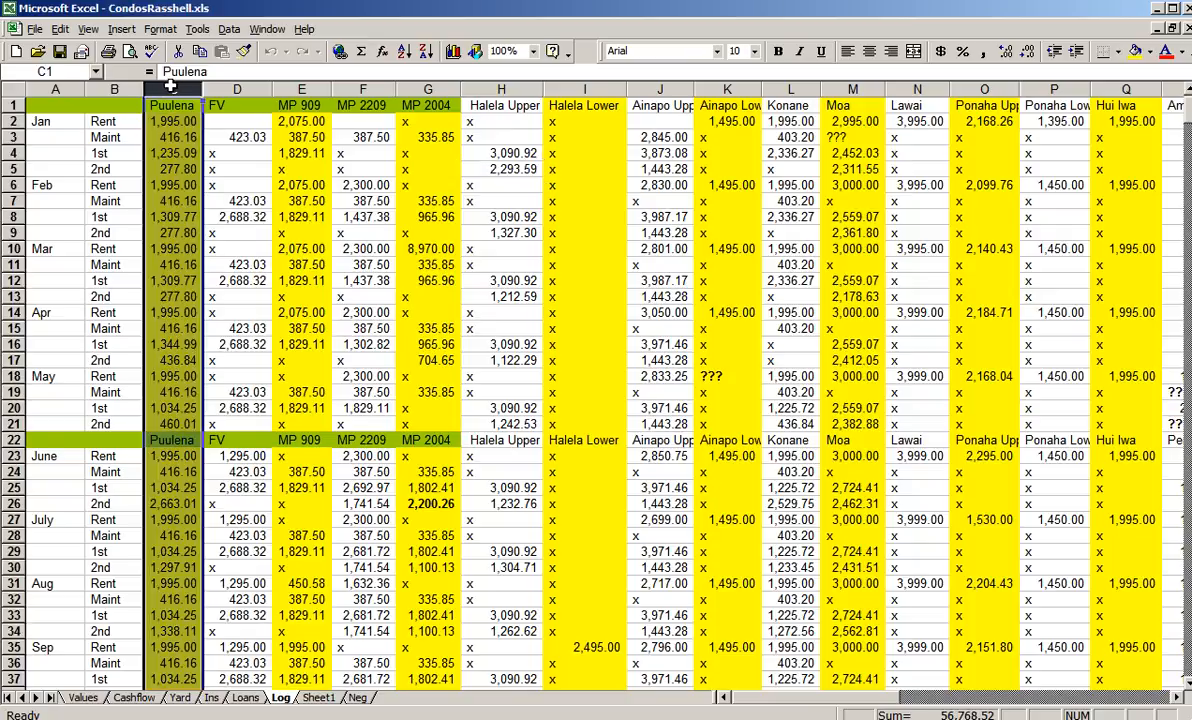
pyautogui.click(228, 89)
pyautogui.click(298, 90)
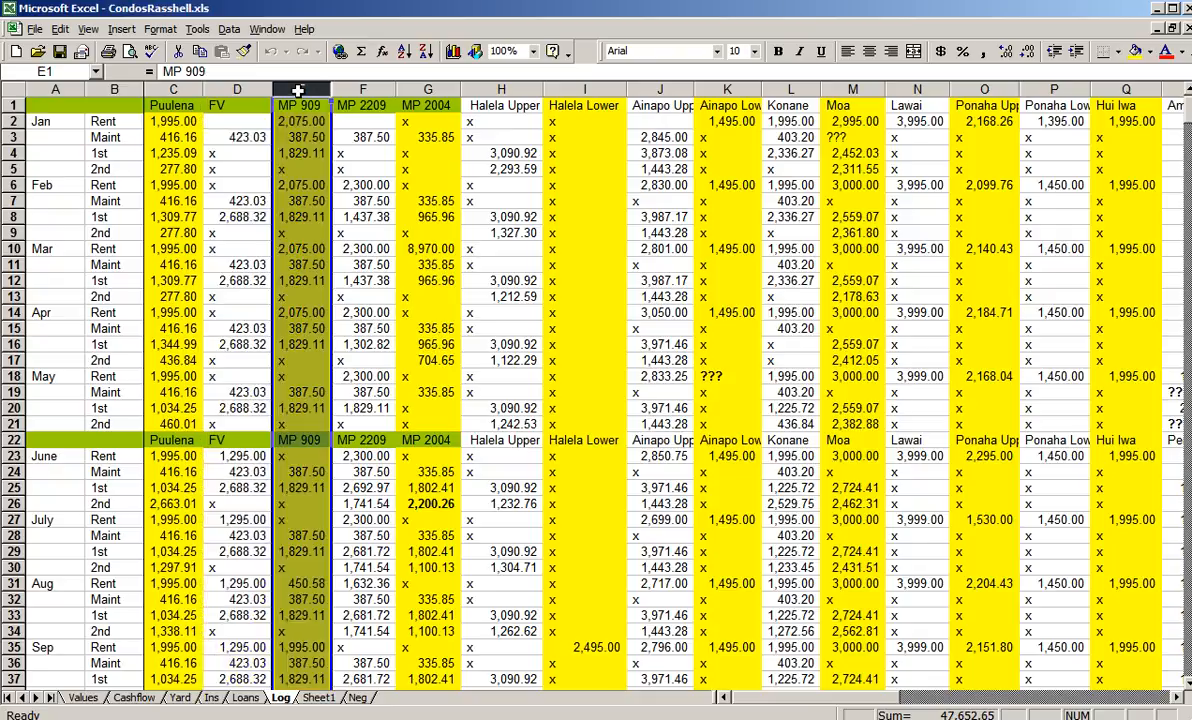
pyautogui.click(361, 91)
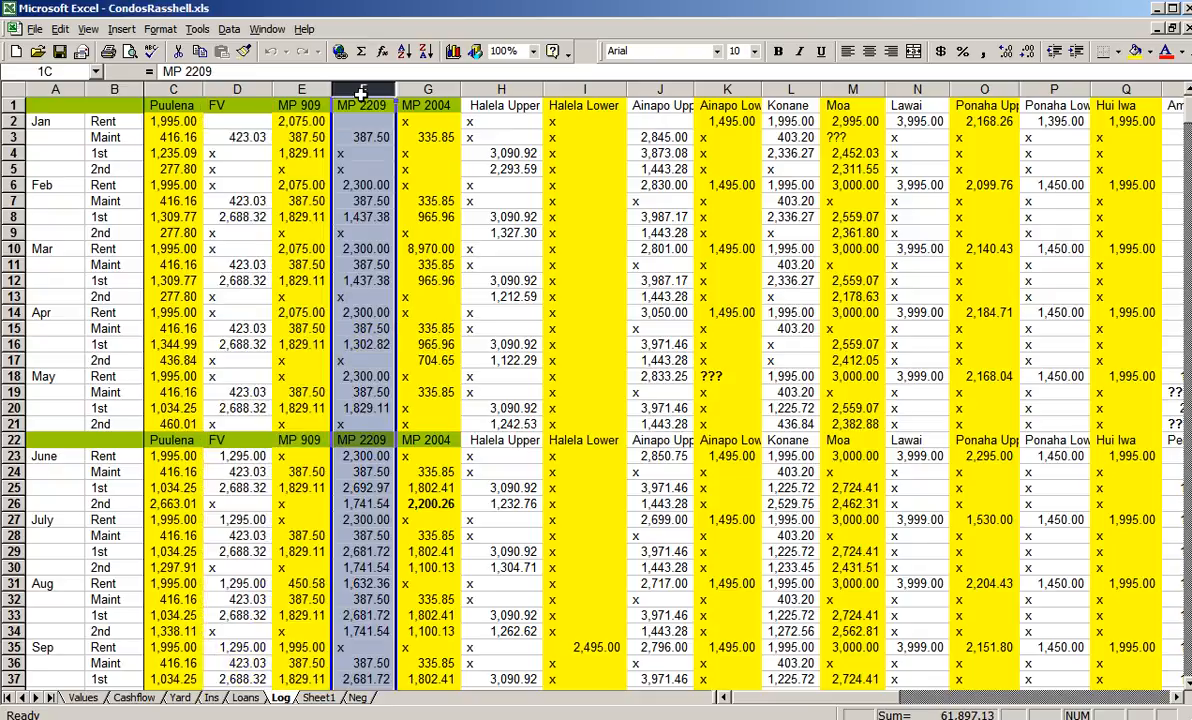
pyautogui.click(424, 91)
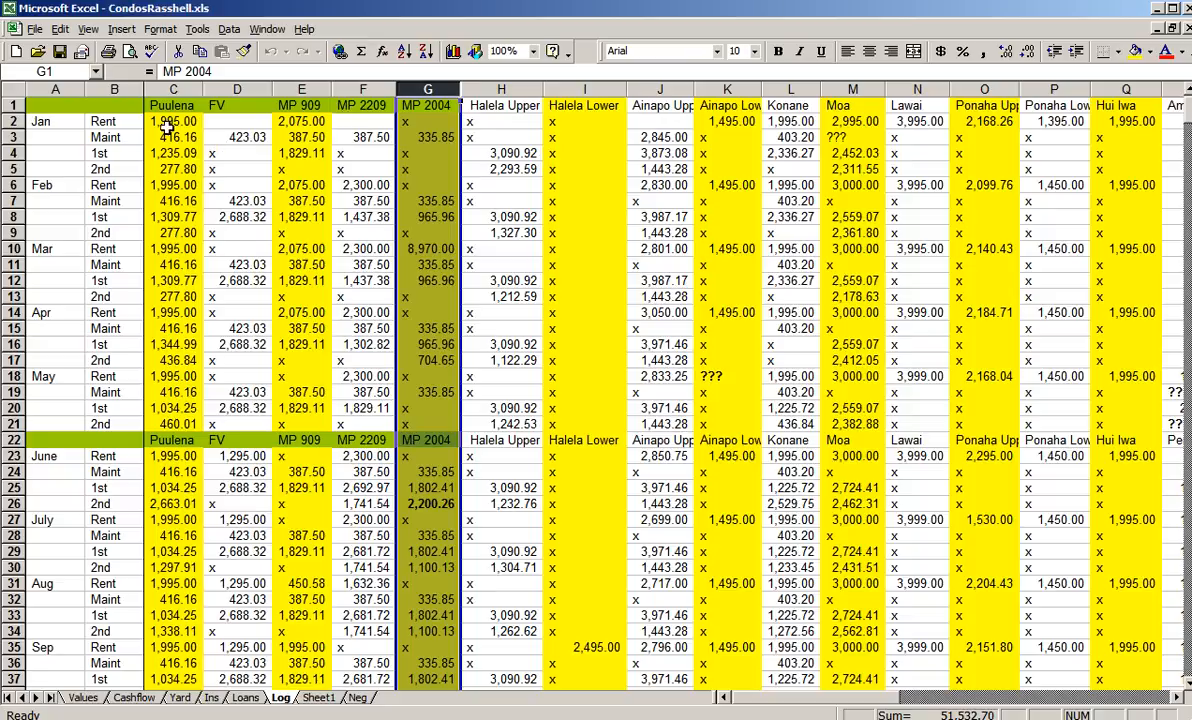
# - Examine the January label and the Rent, Maint, 1st and 2nd row labels in the Log sheet
pyautogui.click(97, 121)
pyautogui.click(58, 117)
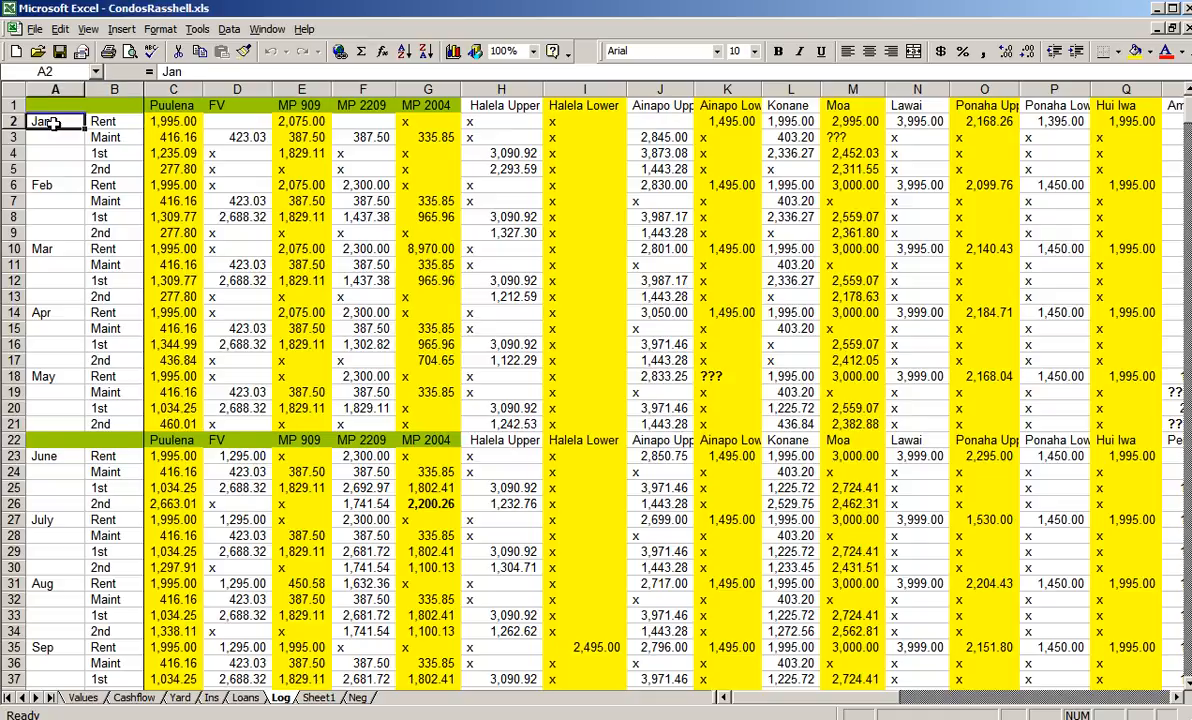
pyautogui.click(117, 122)
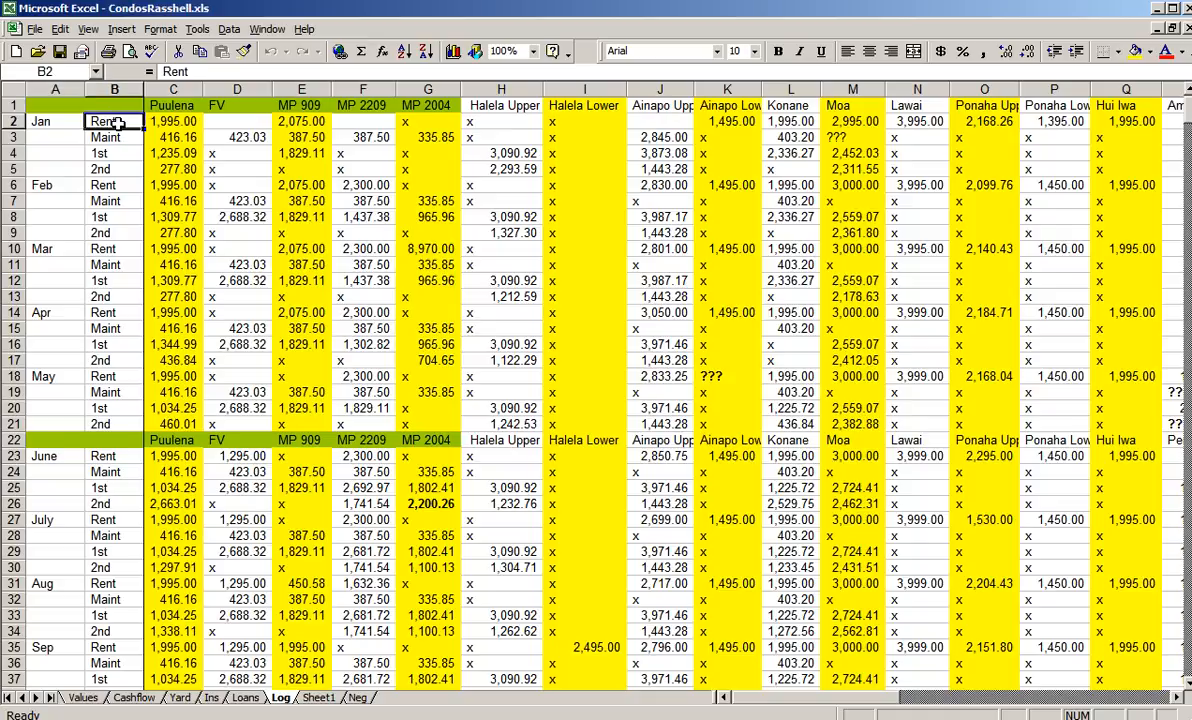
pyautogui.click(118, 141)
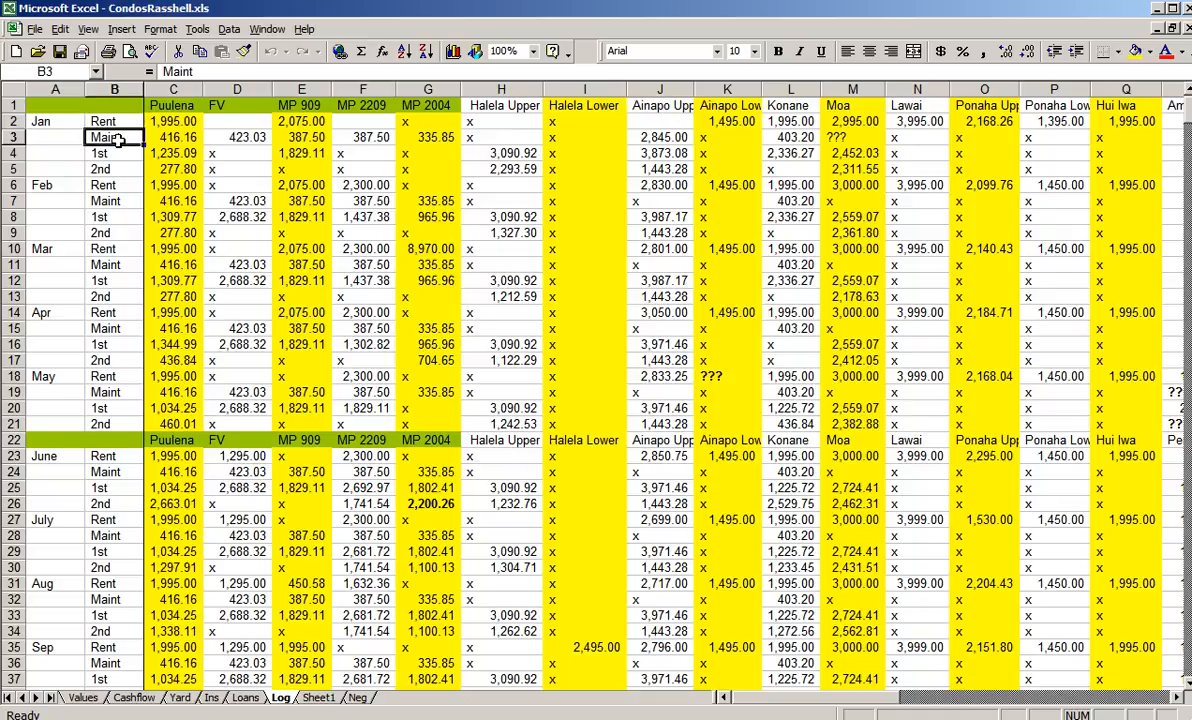
pyautogui.click(114, 153)
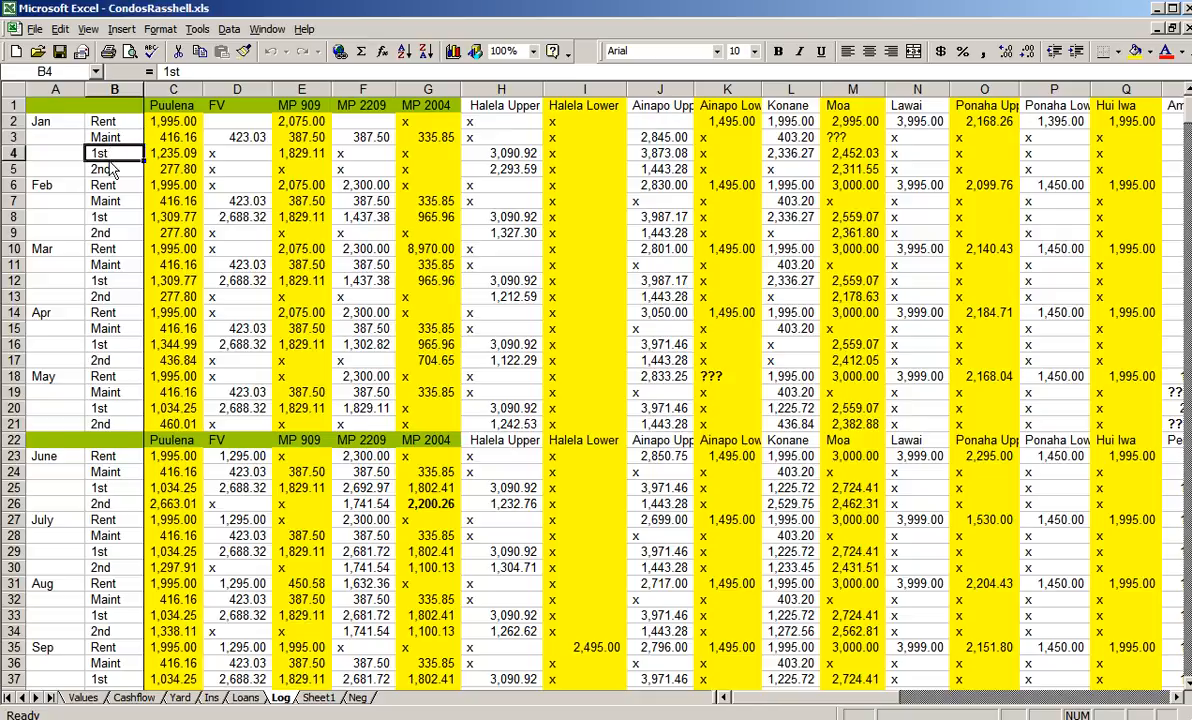
pyautogui.click(108, 168)
pyautogui.click(106, 187)
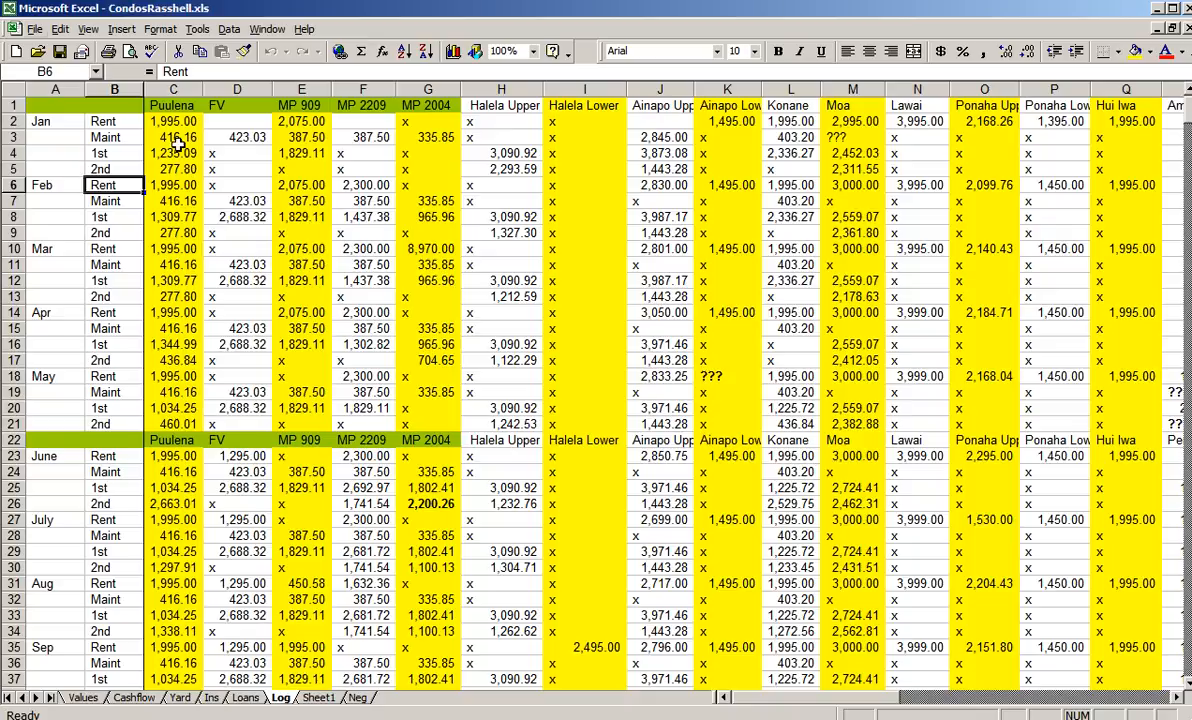
# - Compare Puulena's January 2006 1st amount in PropertyBreakdown.xls with its January entry in the CondosRasshell.xls Log sheet
pyautogui.click(173, 91)
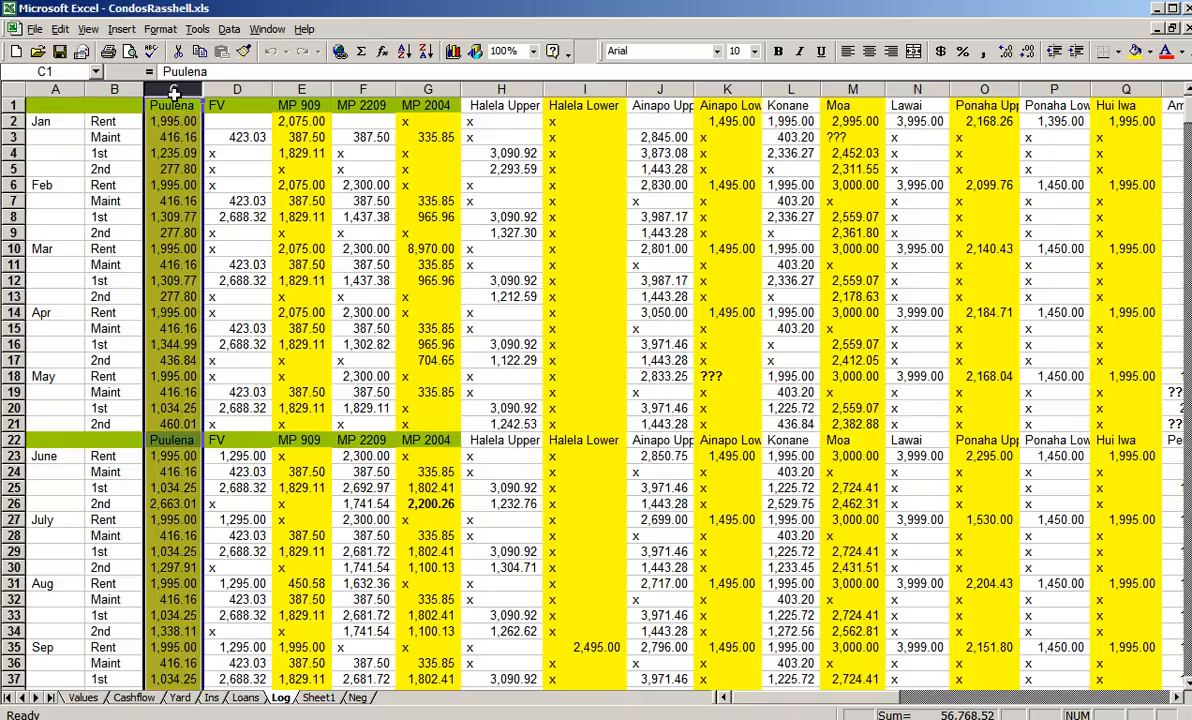
pyautogui.hotkey('alt', 'Tab')
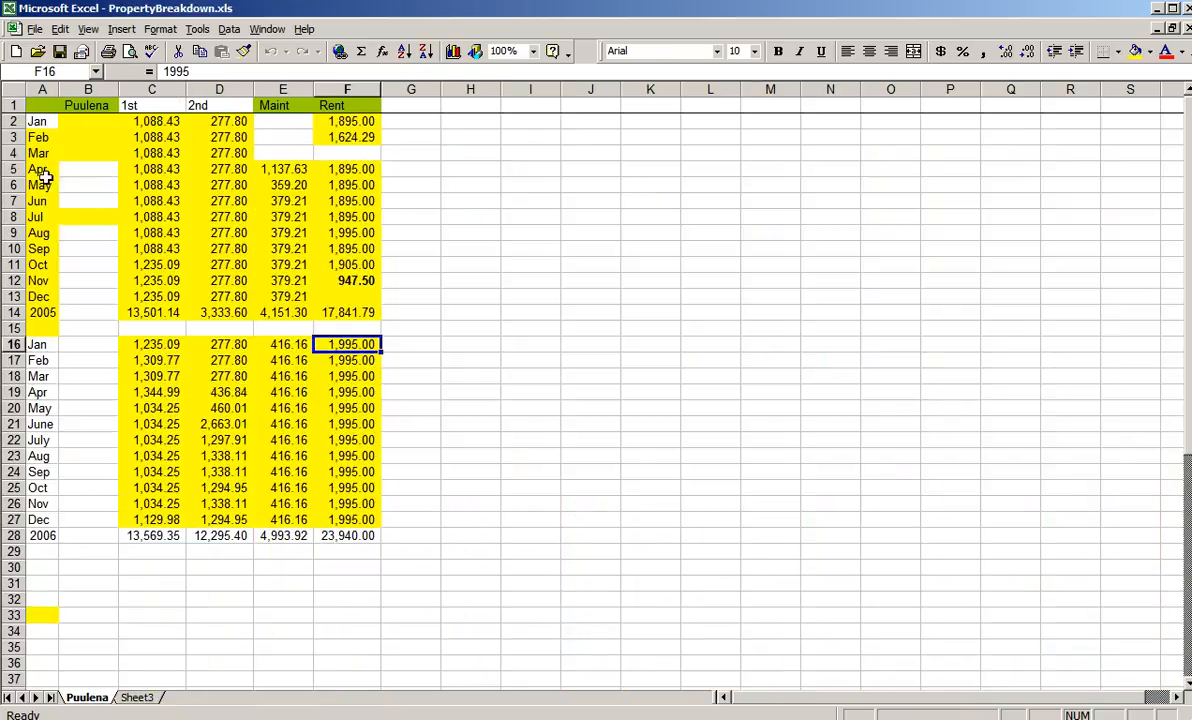
pyautogui.click(150, 347)
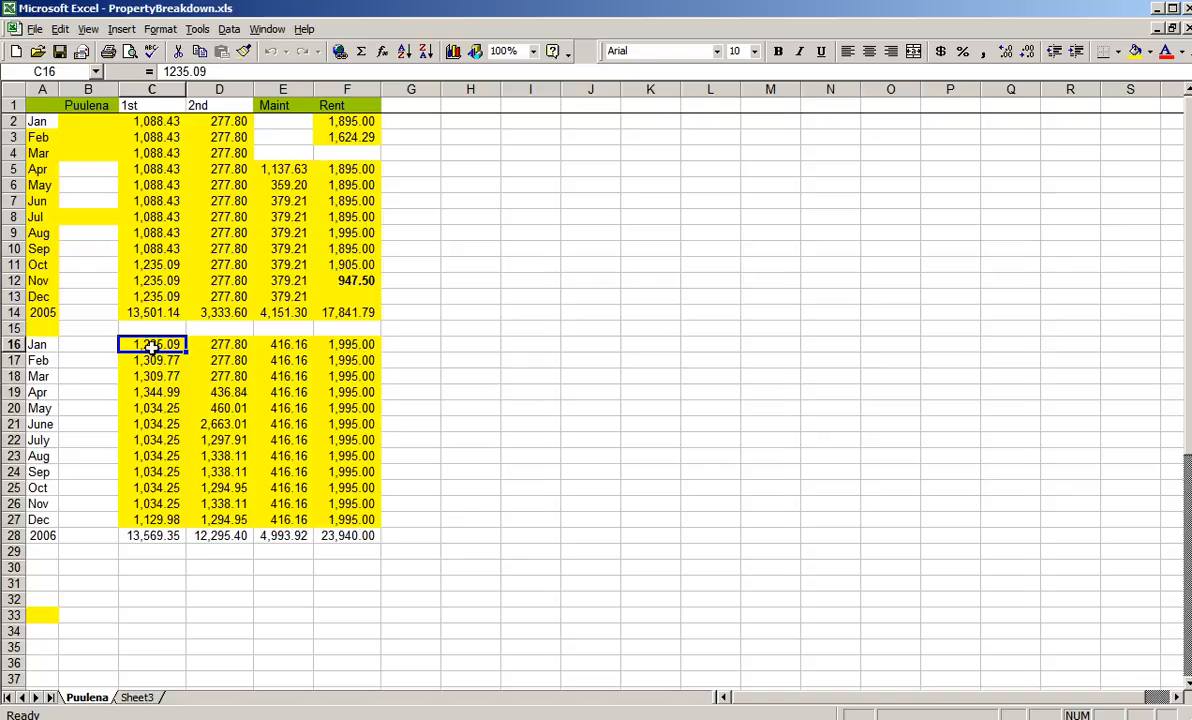
pyautogui.hotkey('alt', 'Tab')
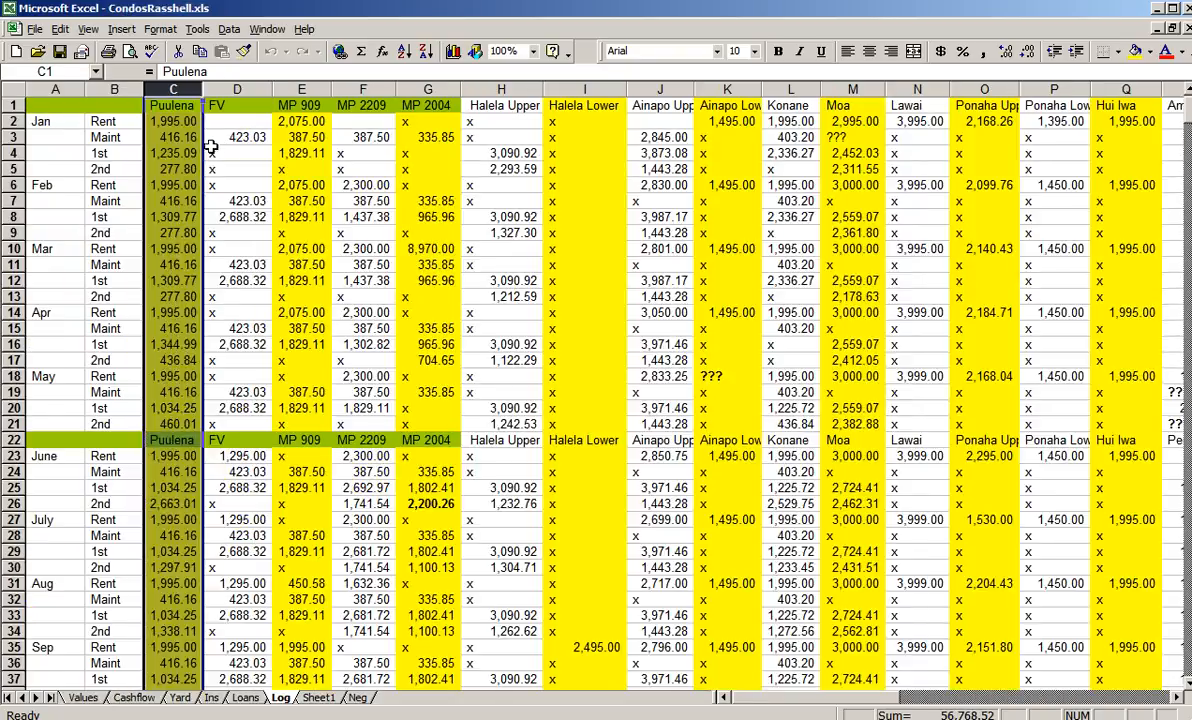
pyautogui.hotkey('alt', 'Tab')
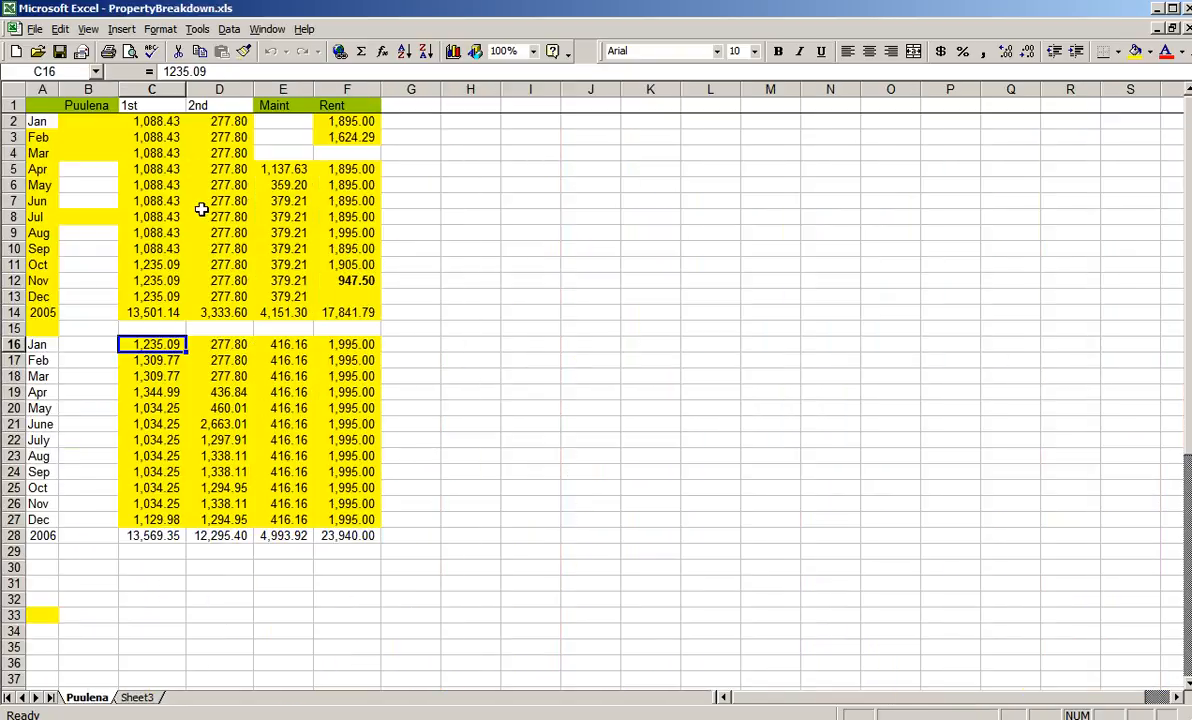
pyautogui.click(147, 91)
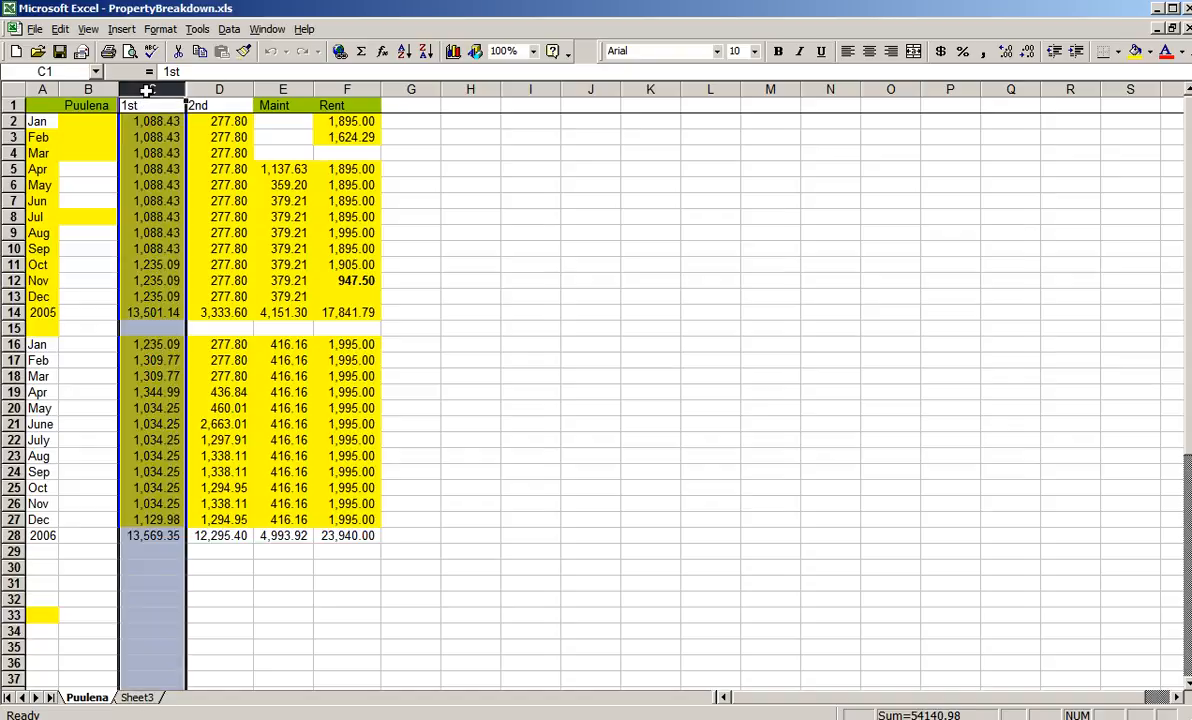
pyautogui.click(161, 345)
pyautogui.hotkey('alt', 'Tab')
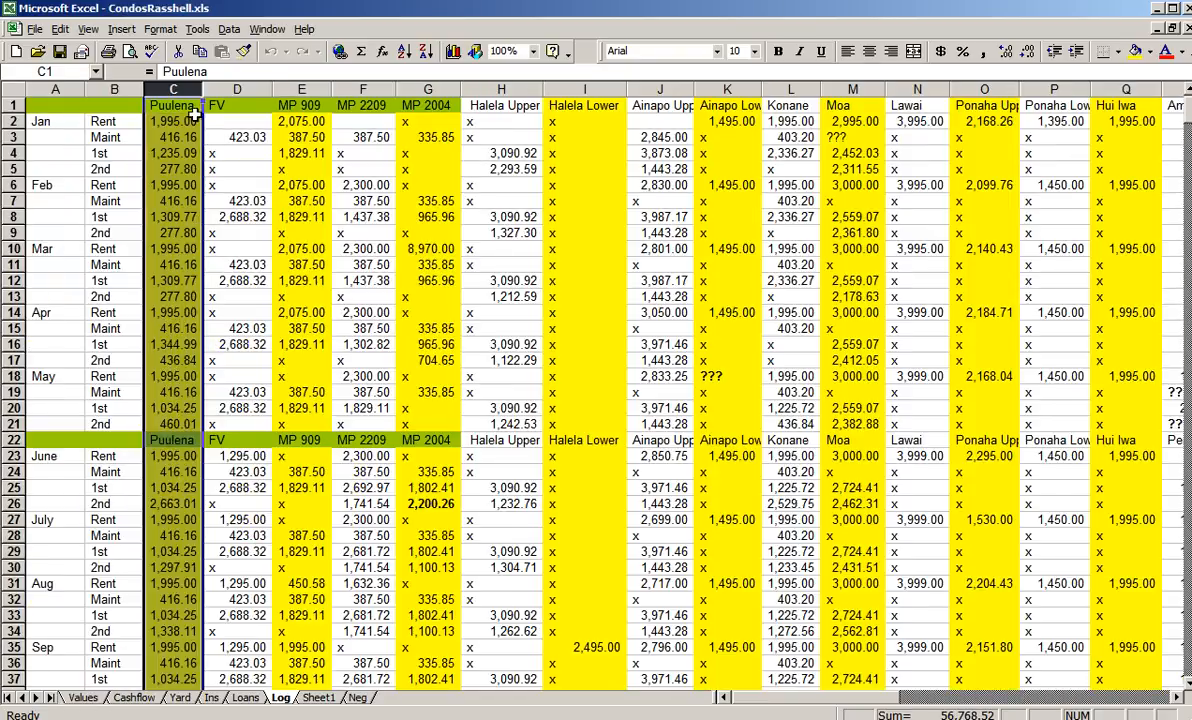
pyautogui.click(173, 156)
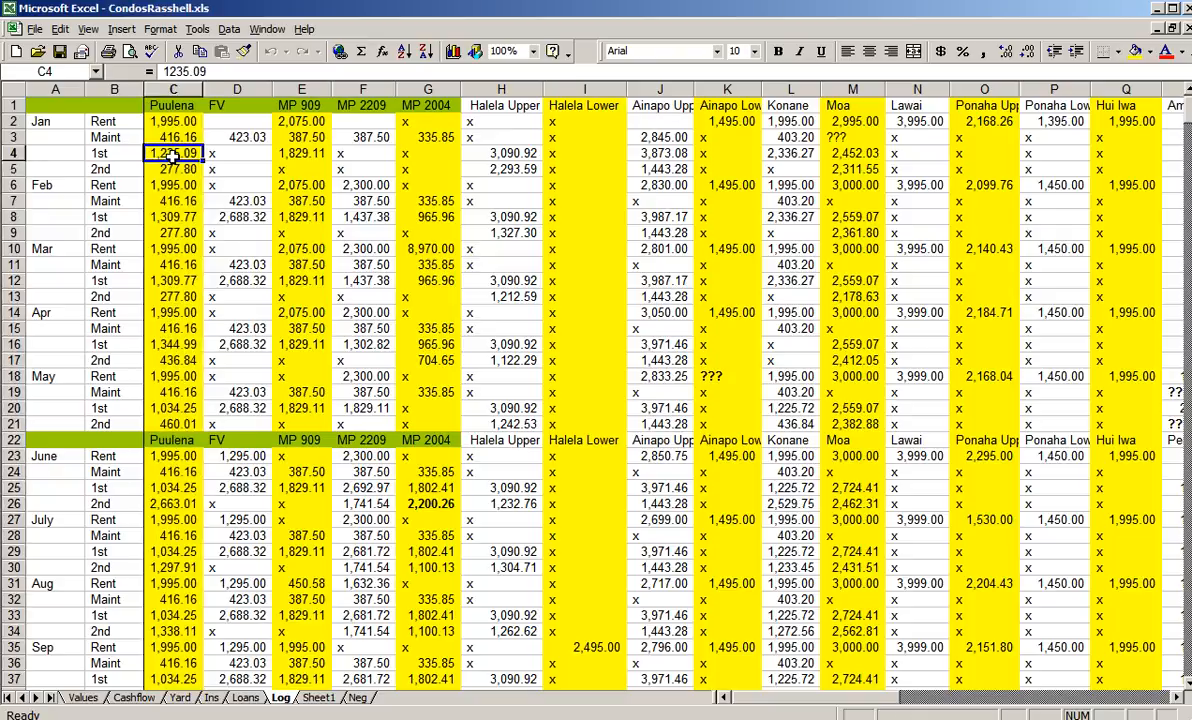
# - Compare Puulena's January 2006 2nd amount in PropertyBreakdown.xls with the matching Log entry in CondosRasshell.xls
pyautogui.hotkey('alt', 'Tab')
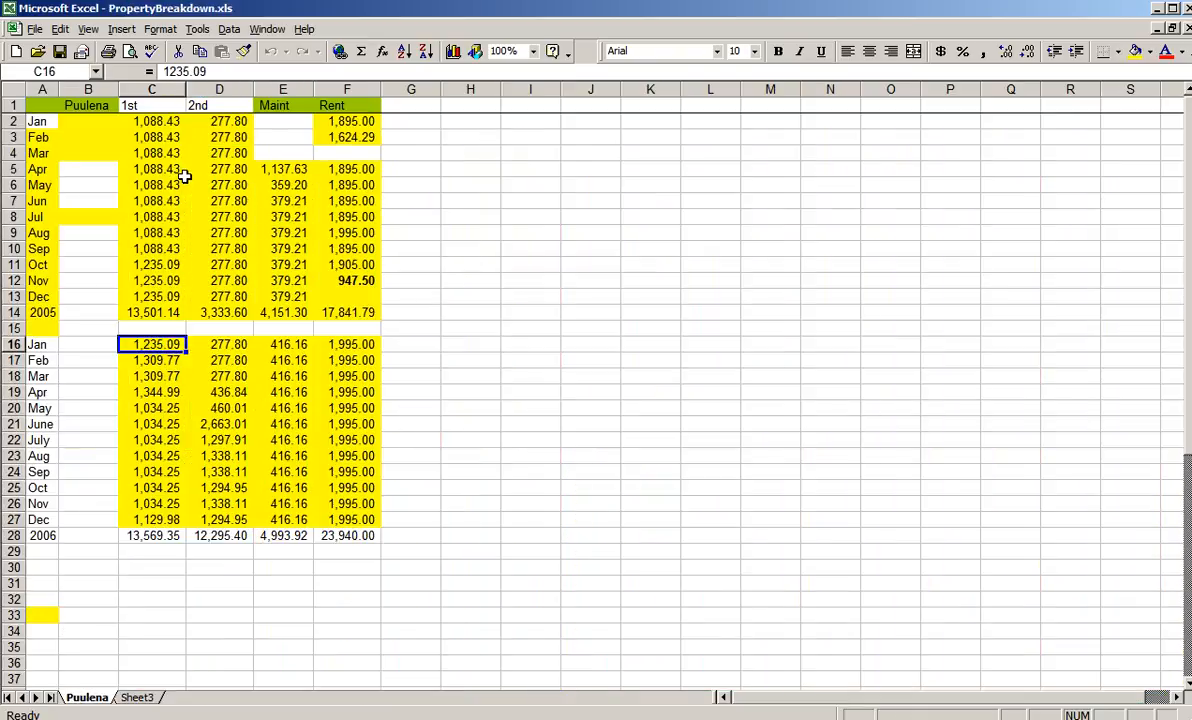
pyautogui.click(218, 343)
pyautogui.hotkey('alt', 'Tab')
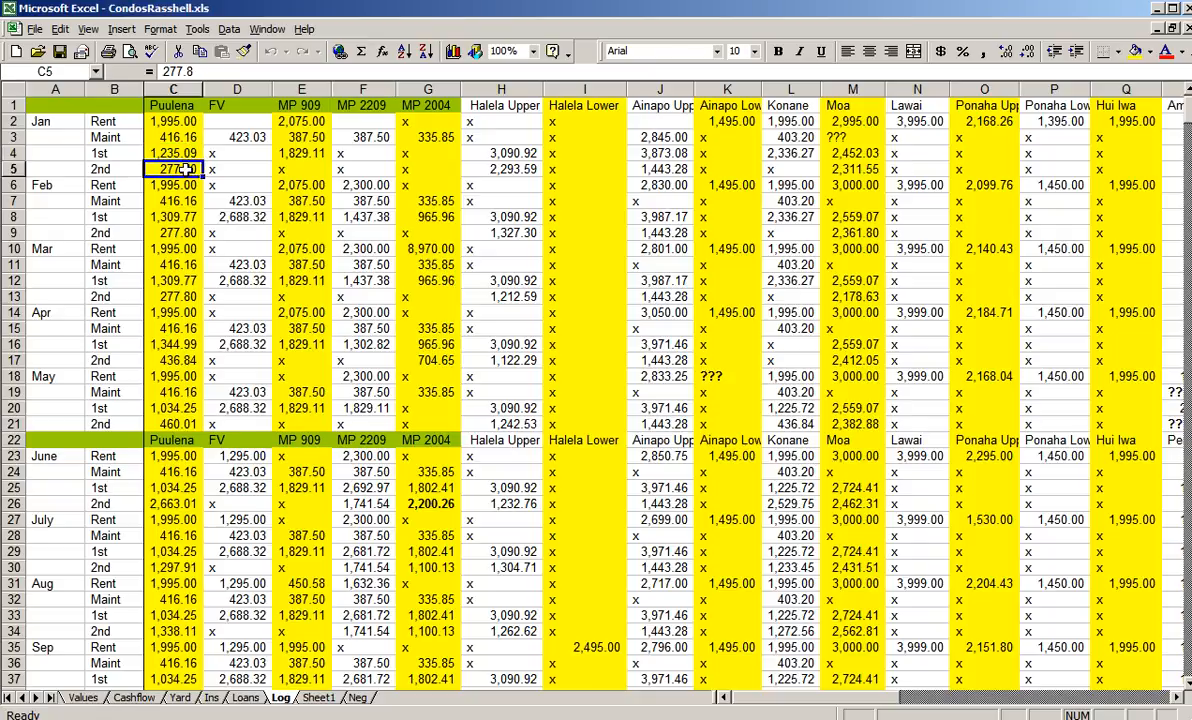
# - Compare Puulena's January 2006 Maint amount in PropertyBreakdown.xls with the matching Log entry in CondosRasshell.xls
pyautogui.hotkey('alt', 'Tab')
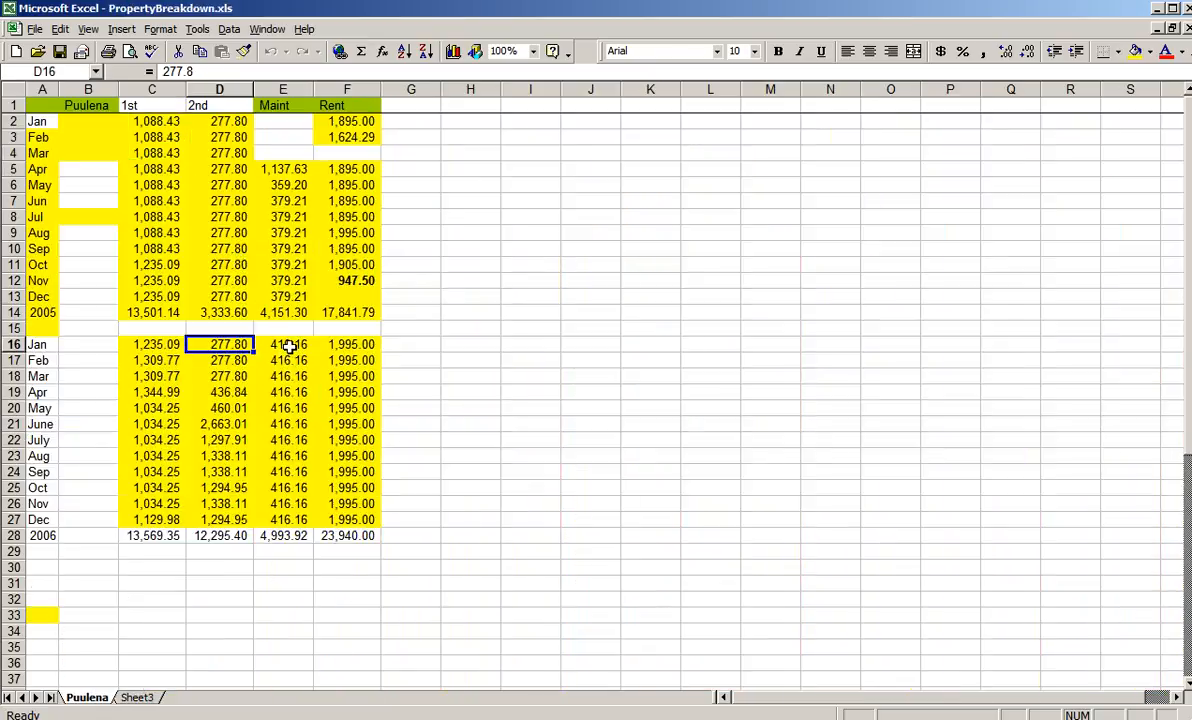
pyautogui.click(286, 346)
pyautogui.hotkey('alt', 'Tab')
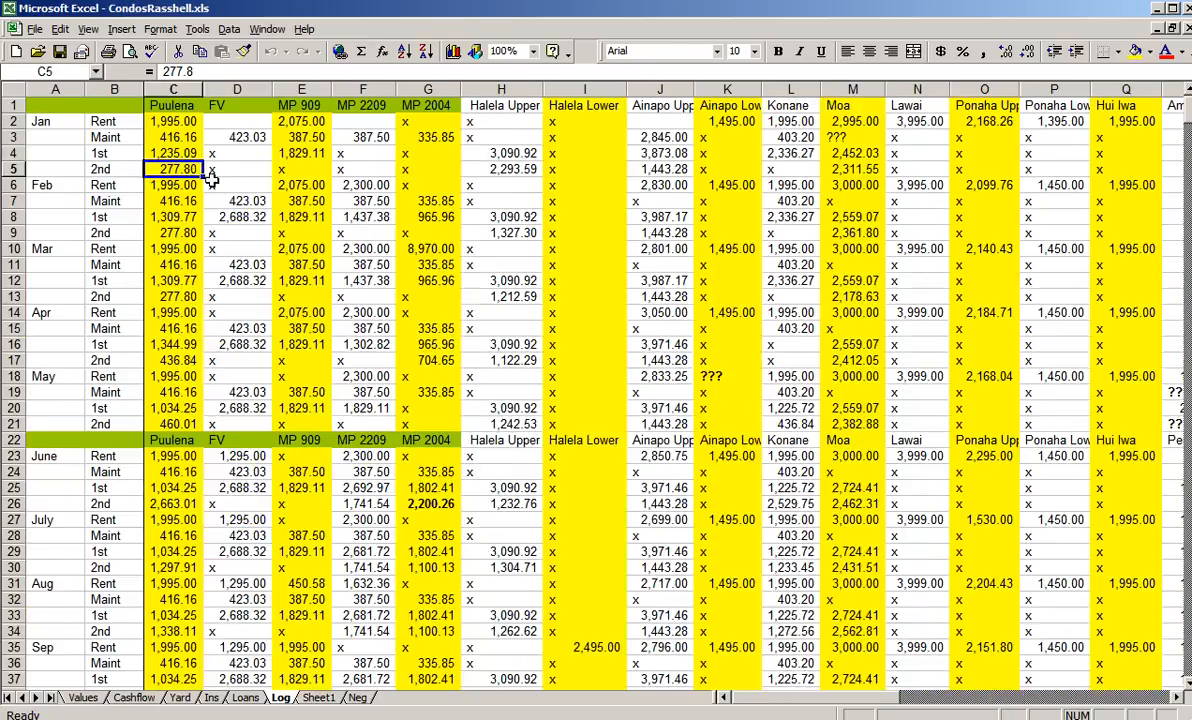
pyautogui.click(187, 200)
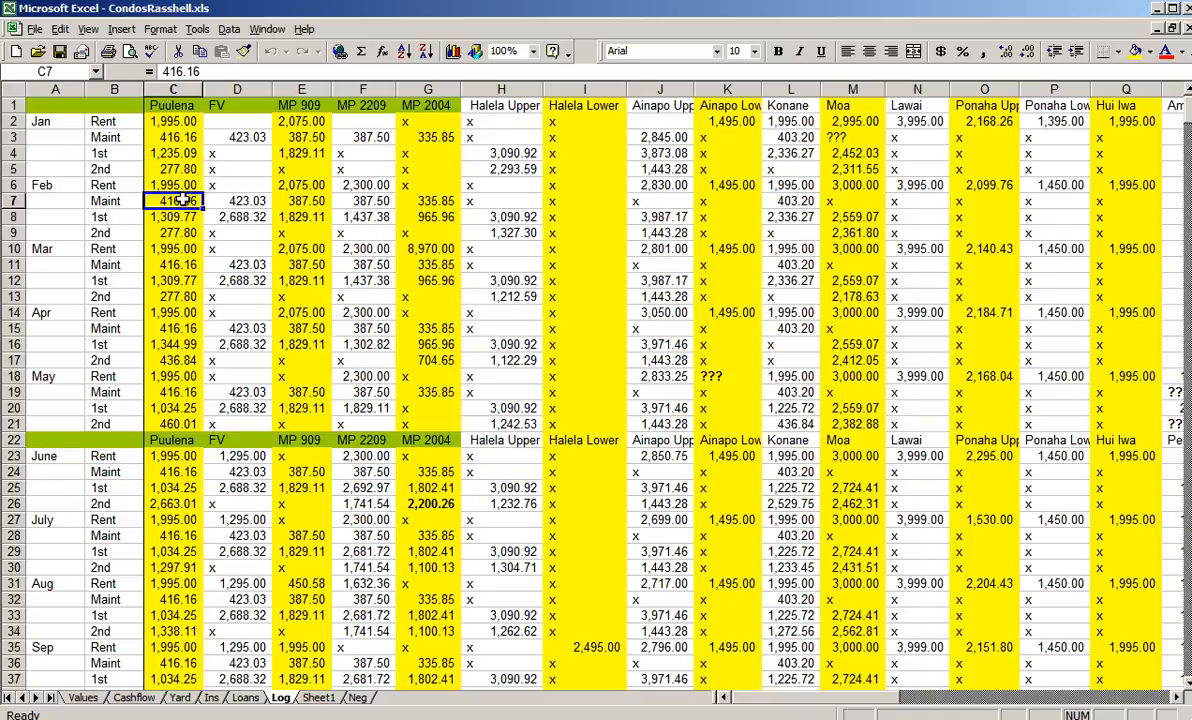
pyautogui.click(171, 133)
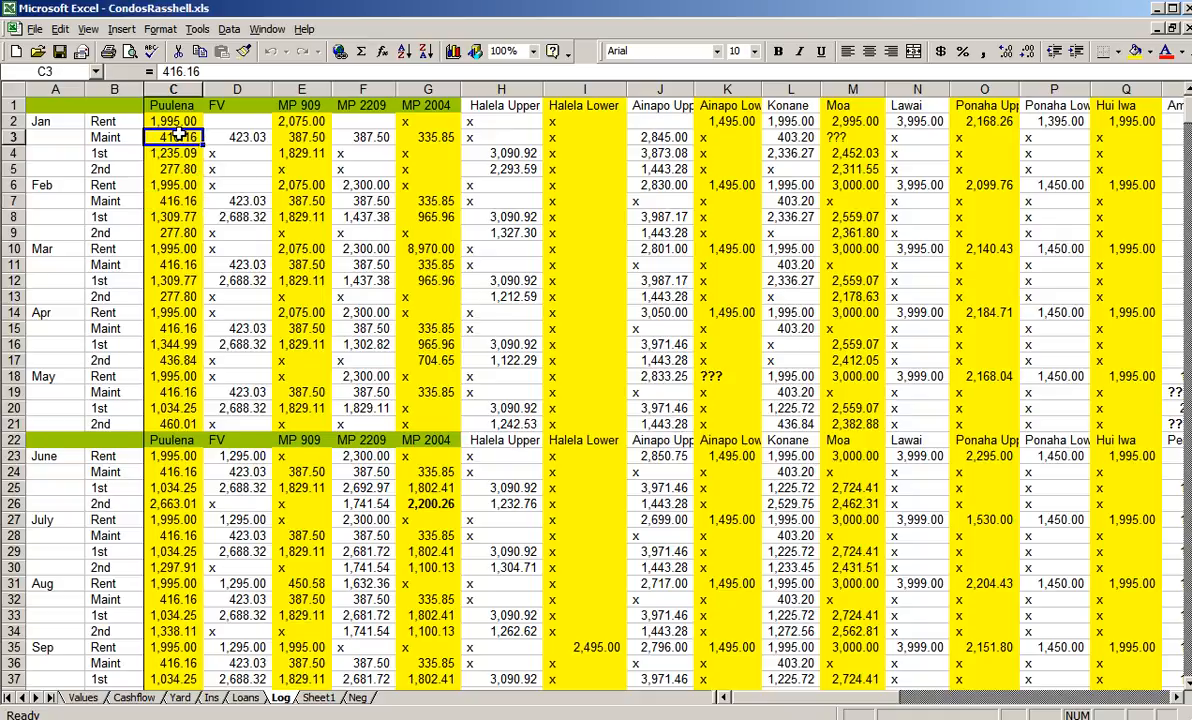
# - Compare Puulena's January 2006 Rent amount in PropertyBreakdown.xls with the matching Log entry in CondosRasshell.xls
pyautogui.hotkey('alt', 'Tab')
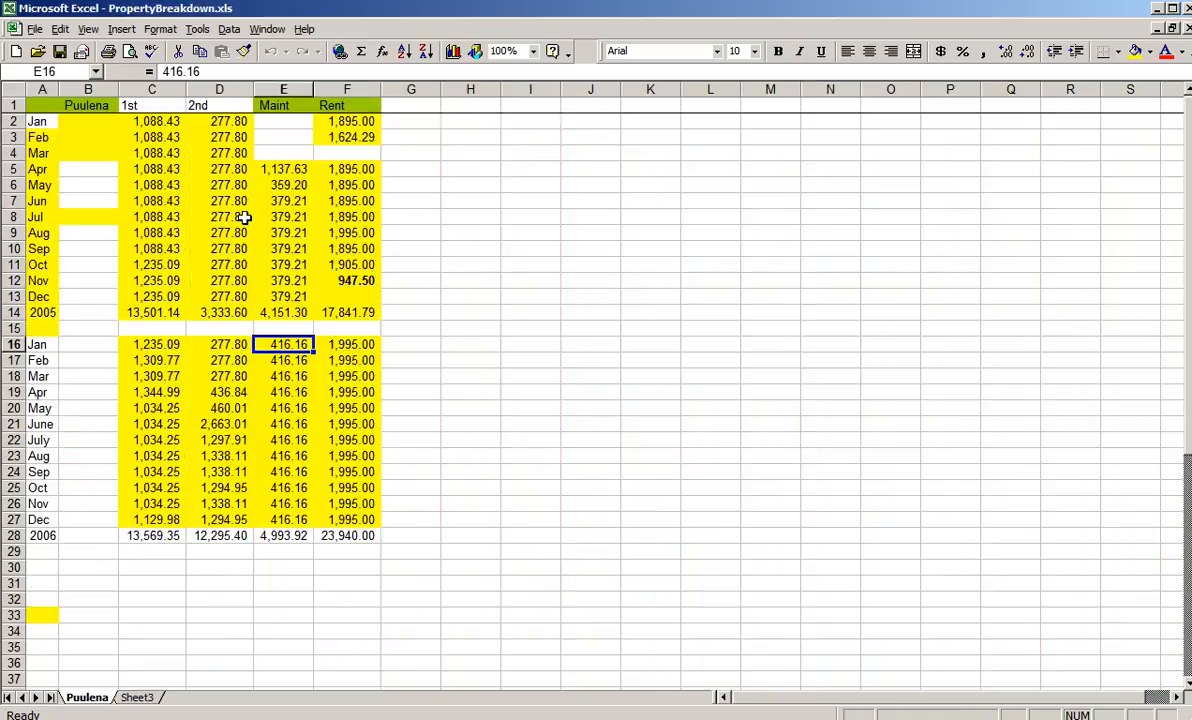
pyautogui.click(349, 345)
pyautogui.hotkey('alt', 'Tab')
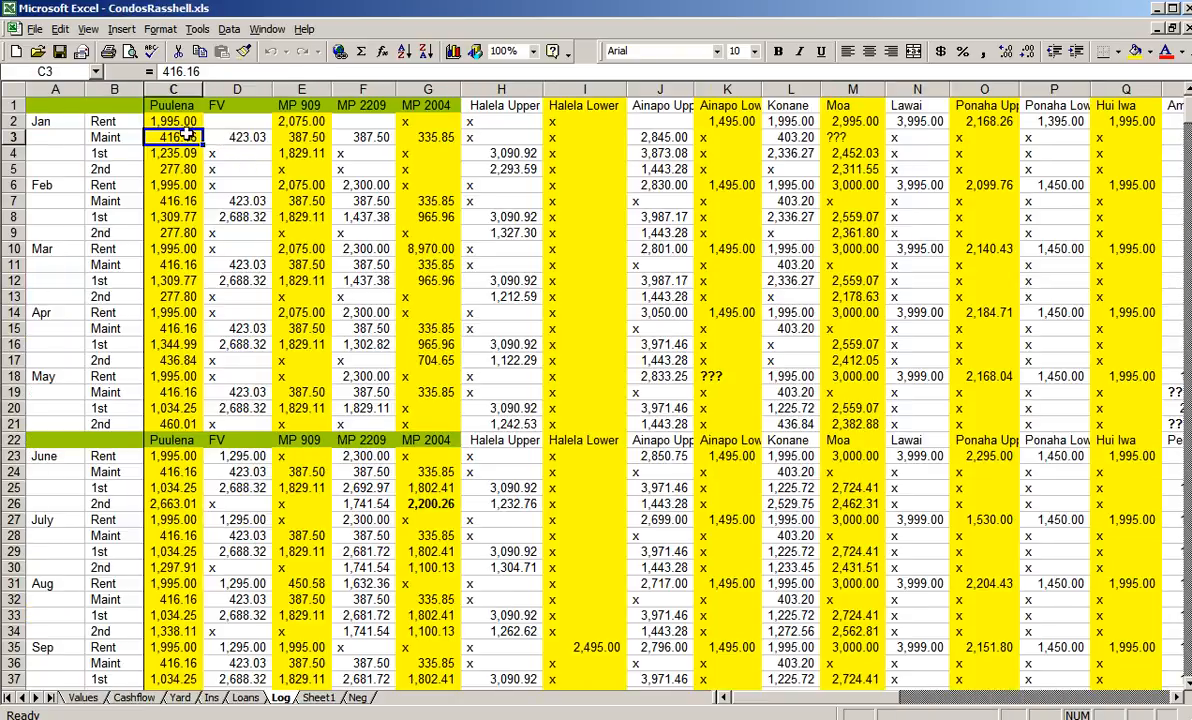
pyautogui.click(178, 121)
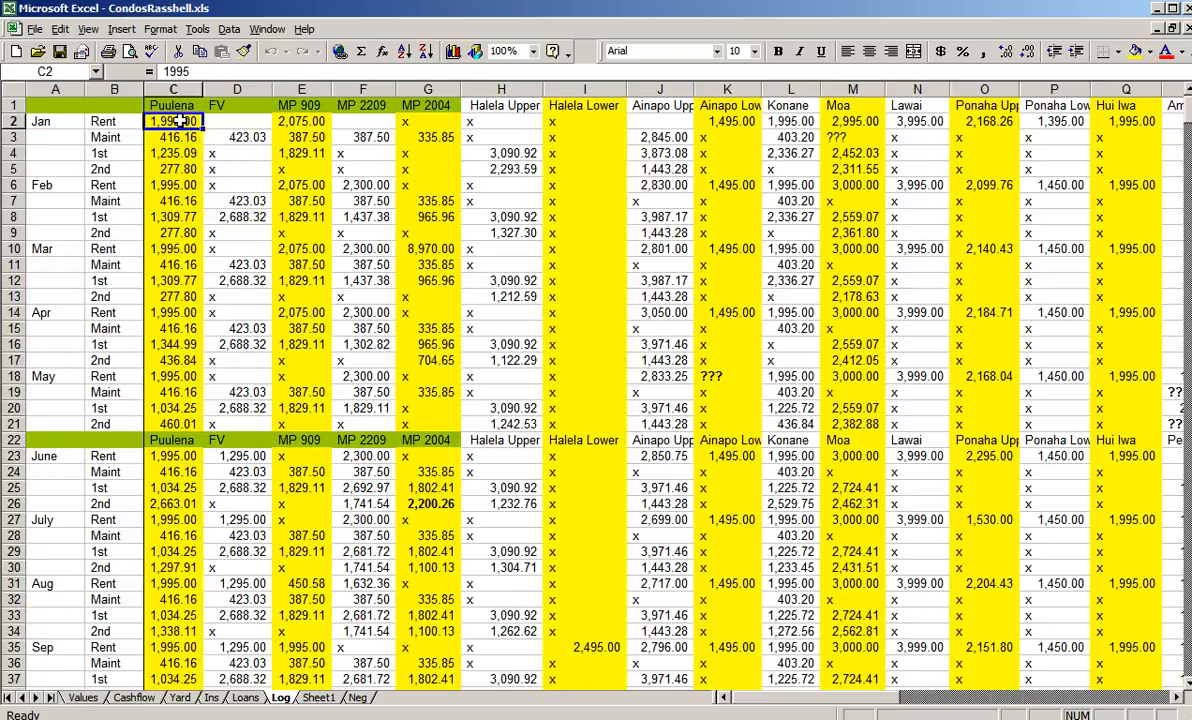
# - Examine the remaining property columns of the Log sheet, from FV across to Hui Kelu
pyautogui.click(232, 88)
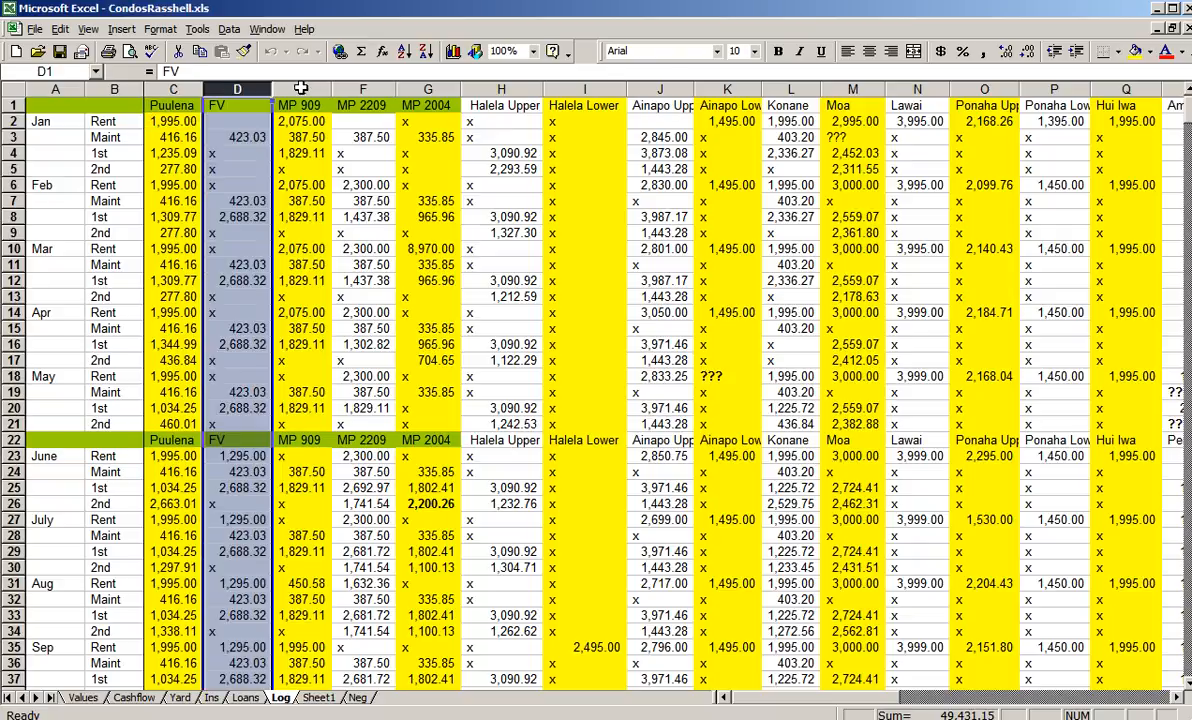
pyautogui.click(283, 88)
pyautogui.click(355, 88)
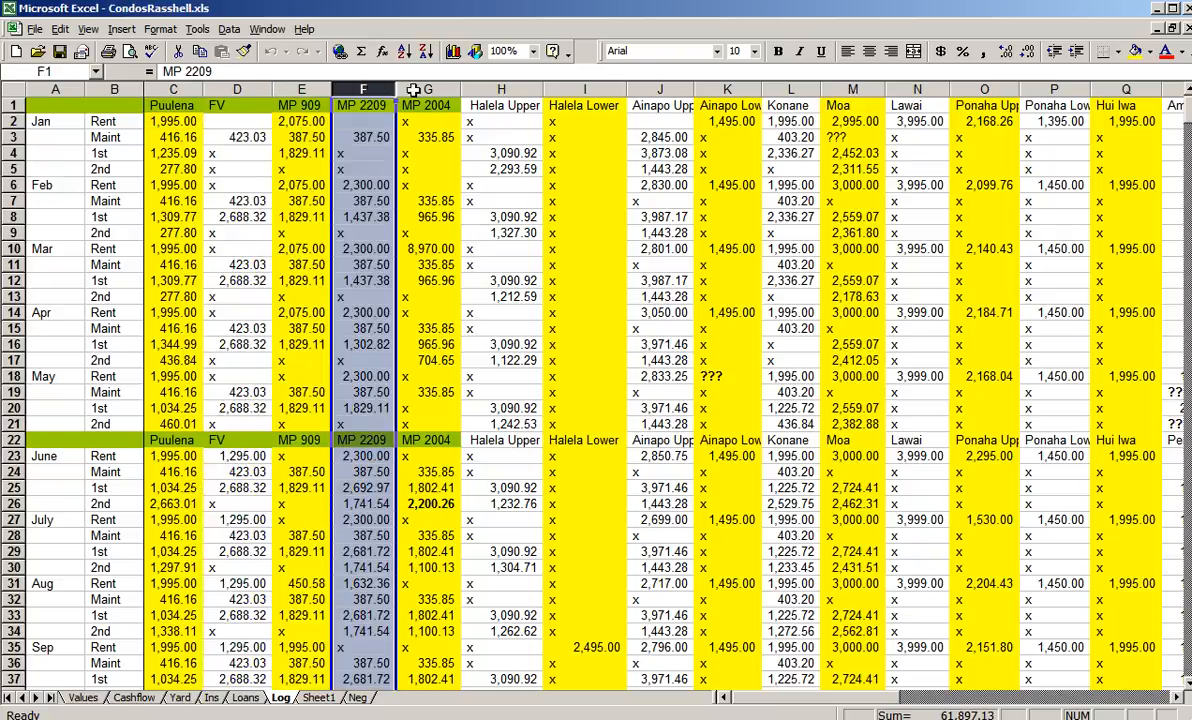
pyautogui.click(1180, 700)
pyautogui.click(1180, 700)
pyautogui.click(1180, 700)
pyautogui.click(1180, 700)
pyautogui.click(1180, 700)
pyautogui.click(1180, 700)
pyautogui.click(1180, 700)
pyautogui.click(1180, 700)
pyautogui.click(1180, 700)
pyautogui.click(1180, 700)
pyautogui.click(1180, 700)
pyautogui.click(1180, 700)
pyautogui.click(1180, 700)
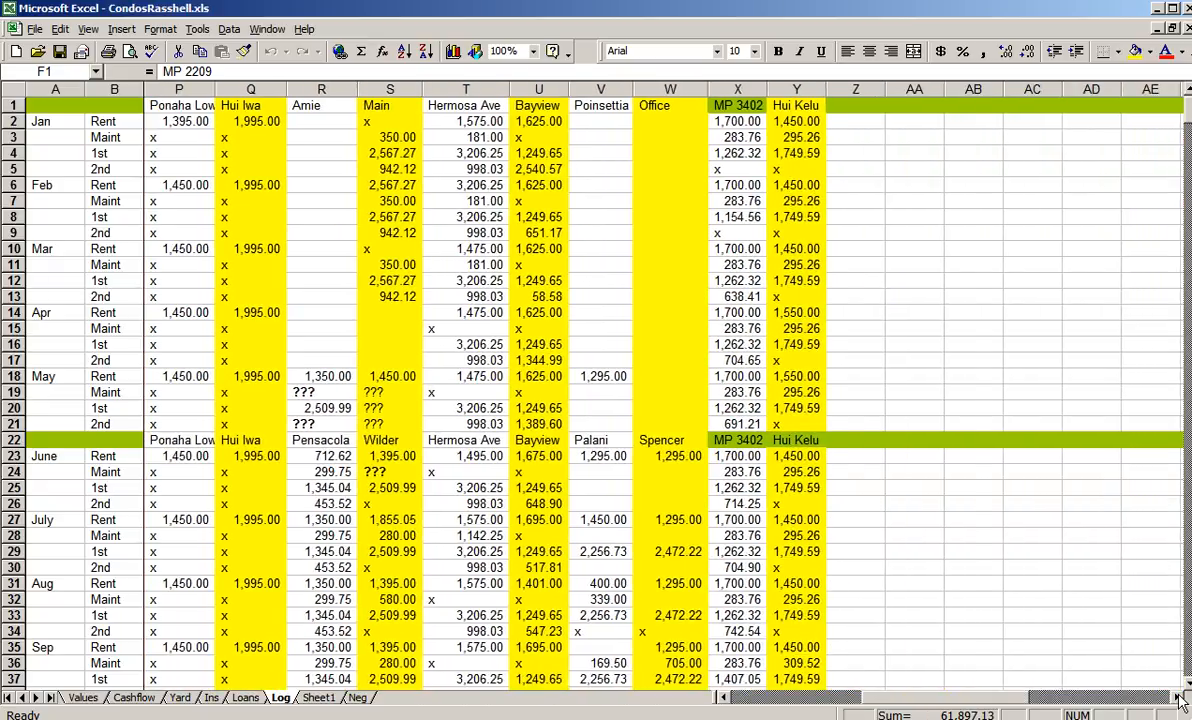
pyautogui.click(1180, 700)
pyautogui.click(1180, 700)
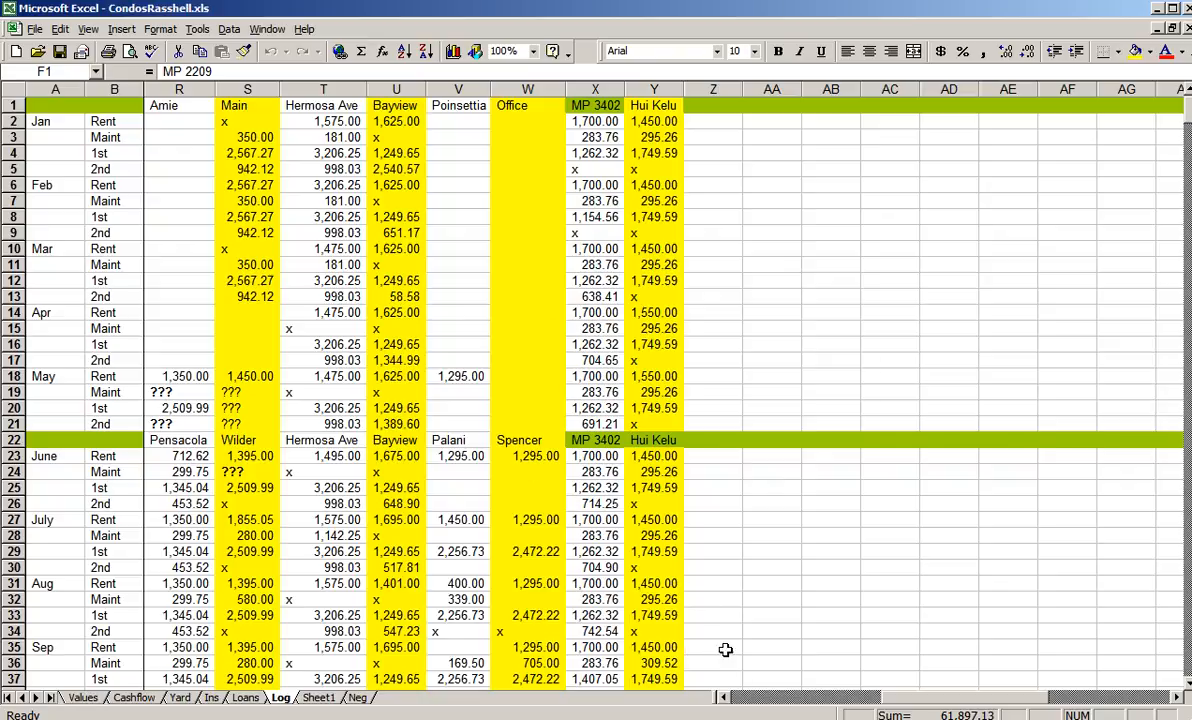
pyautogui.click(741, 699)
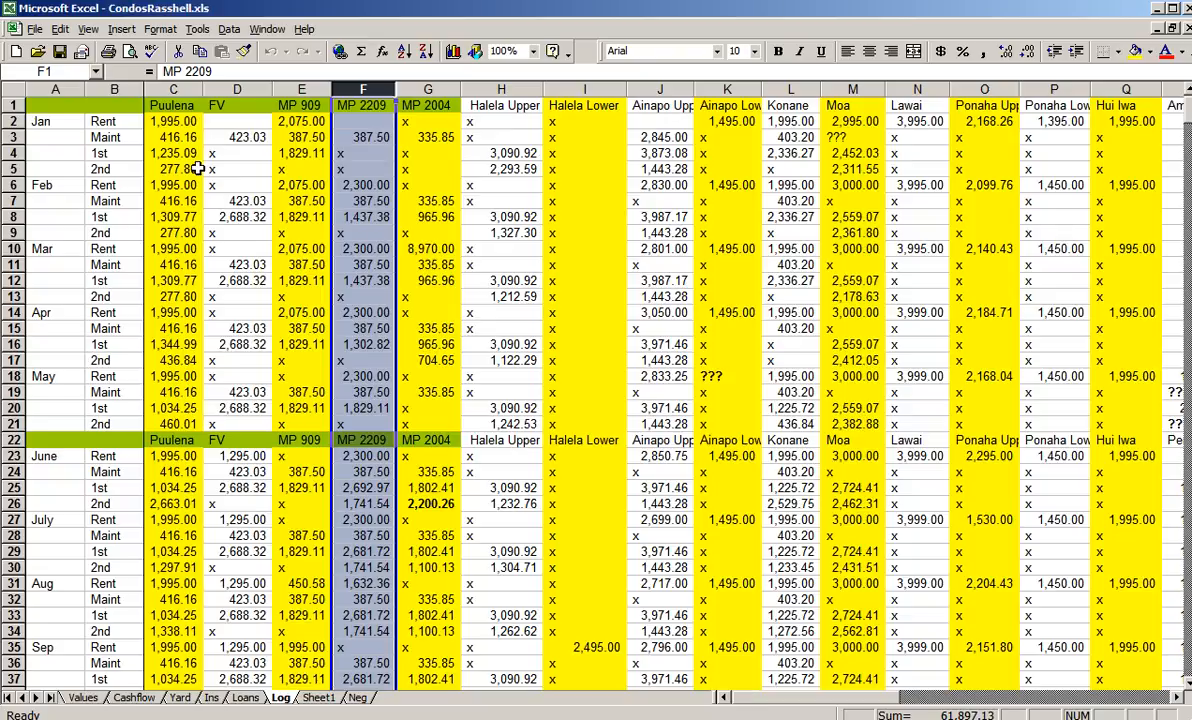
# - Copy the entire FV column of the Log sheet
pyautogui.click(180, 89)
pyautogui.click(233, 89)
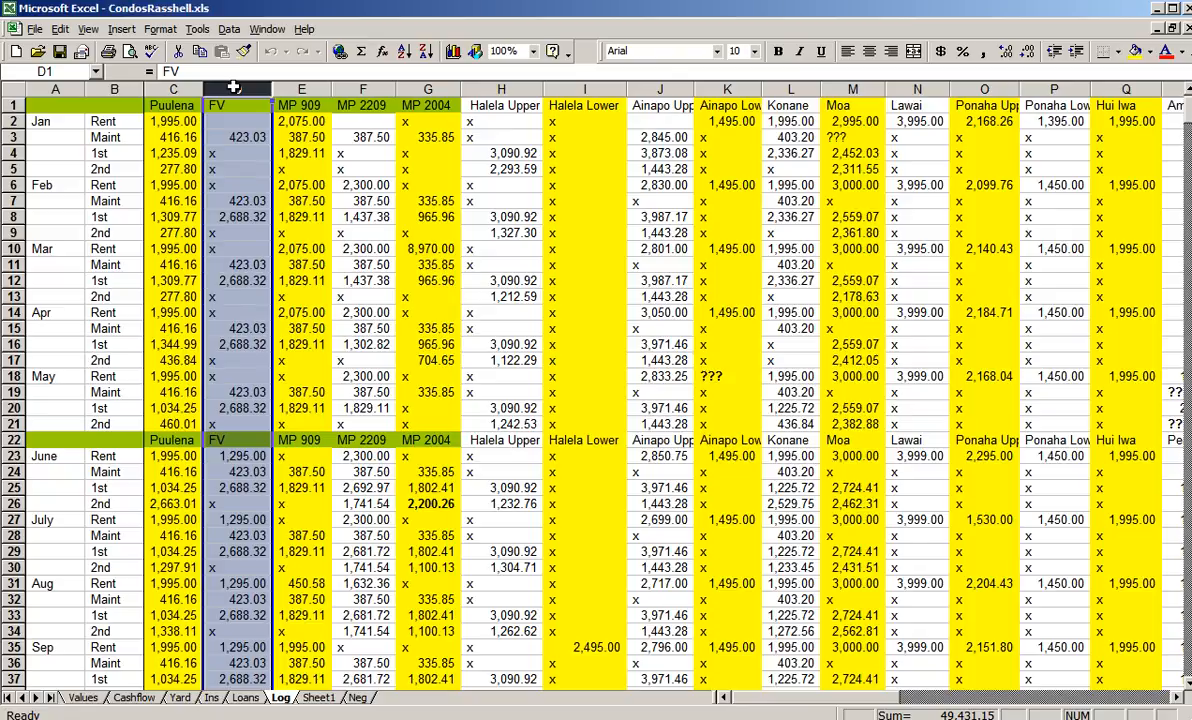
pyautogui.hotkey('ctrl', 'c')
# - Switch to PropertyBreakdown.xls and insert a new blank worksheet before Sheet3
pyautogui.hotkey('alt', 'Tab')
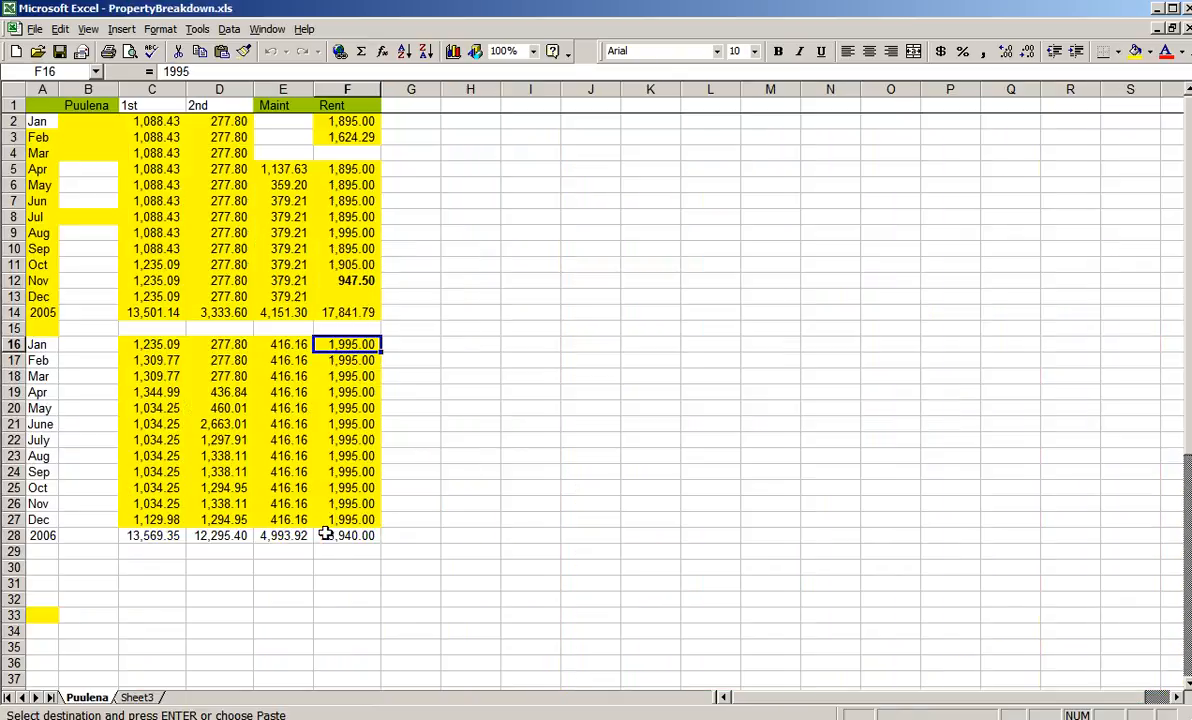
pyautogui.rightClick(149, 700)
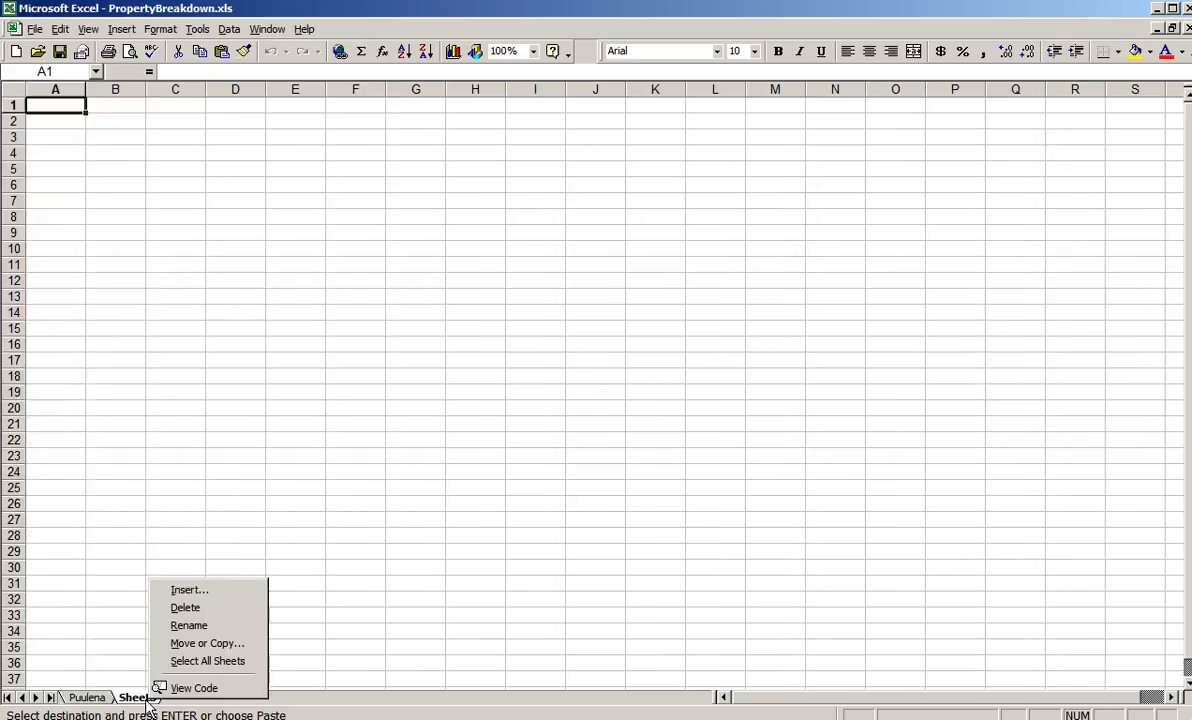
pyautogui.click(199, 594)
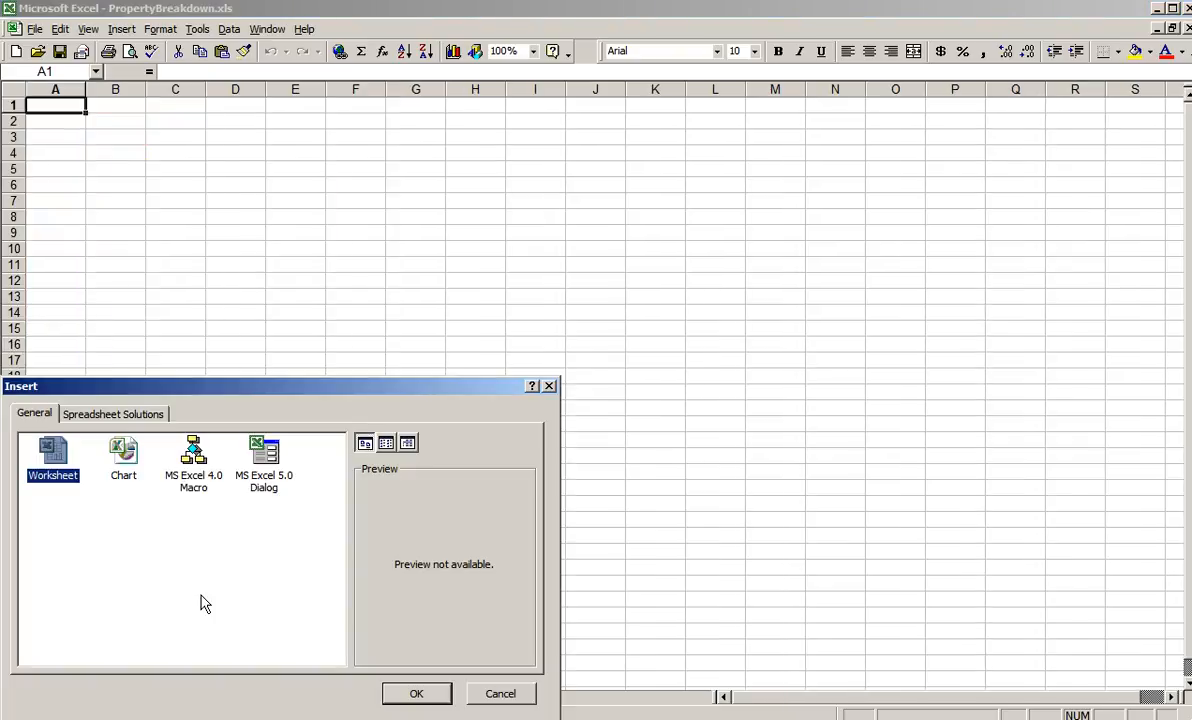
pyautogui.press('Return')
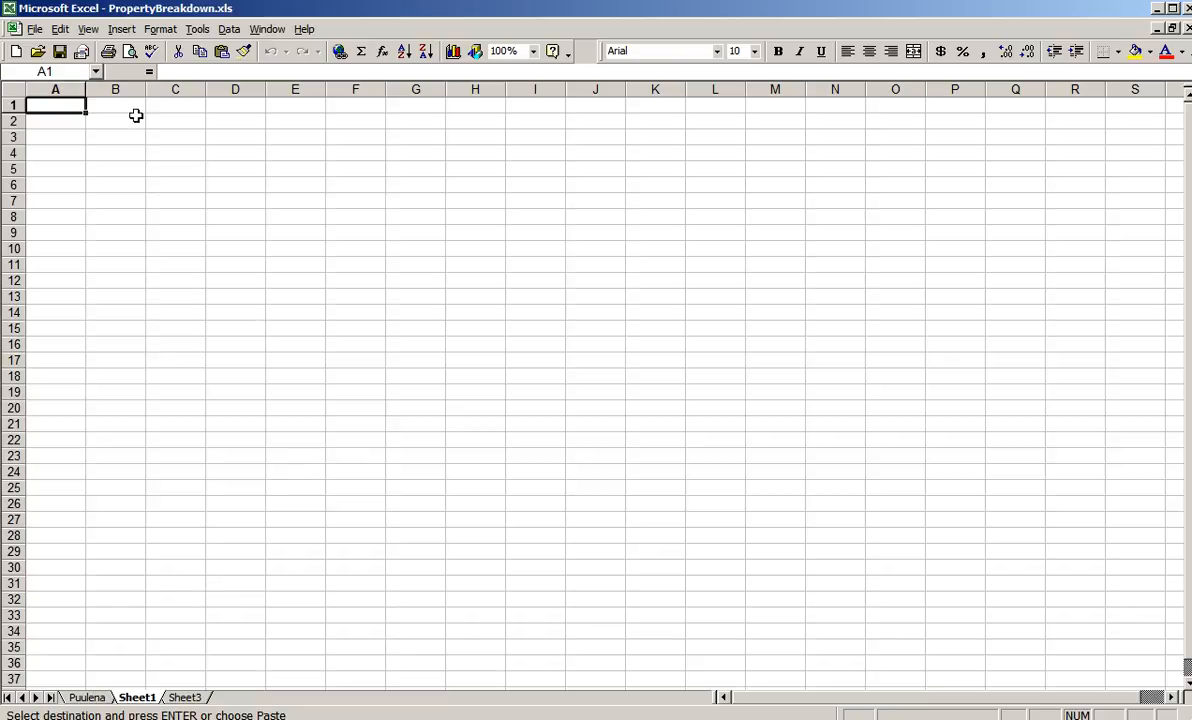
# - Paste the copied FV column into column B of the new worksheet
pyautogui.click(115, 89)
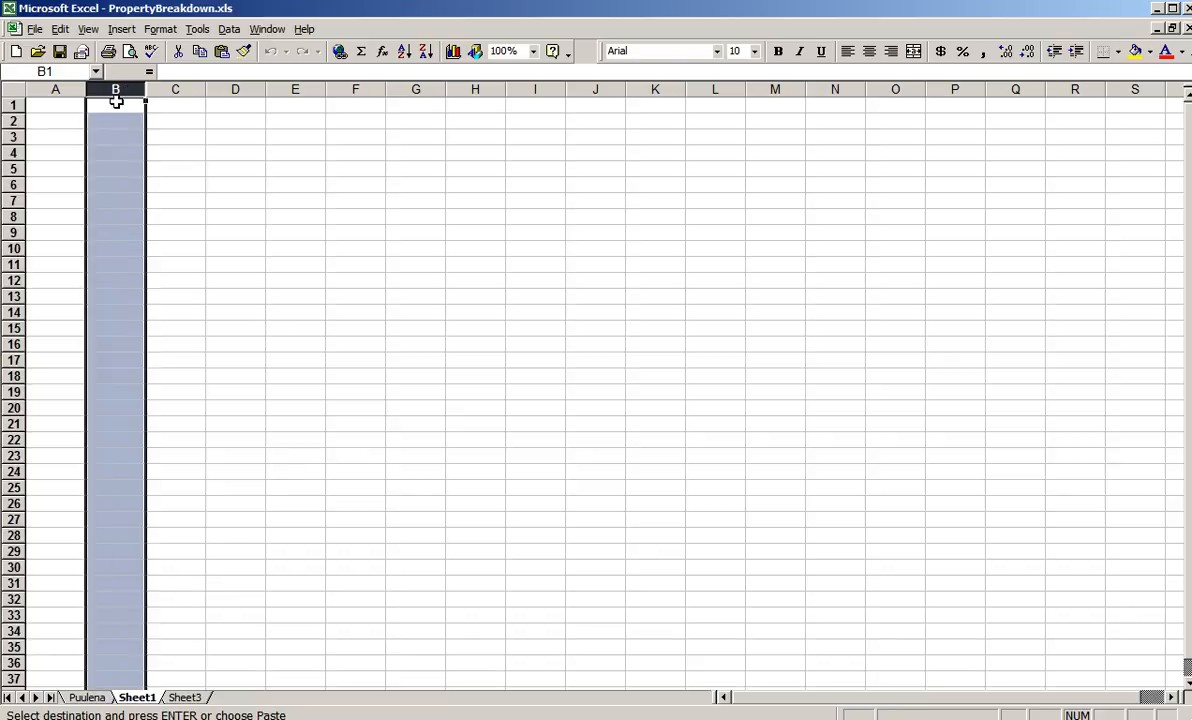
pyautogui.click(115, 101)
pyautogui.hotkey('ctrl', 'v')
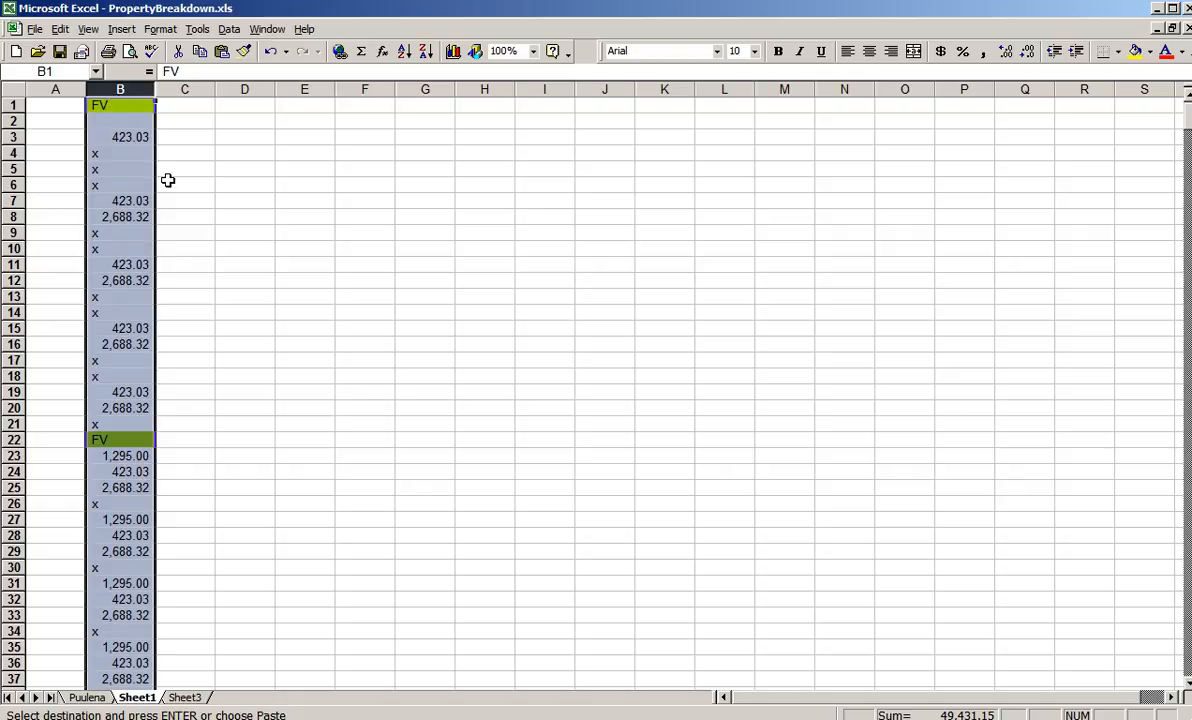
# - Move the pasted FV data from column B to column C of the new worksheet, freeing two columns for labels
pyautogui.hotkey('ctrl', 'F6')
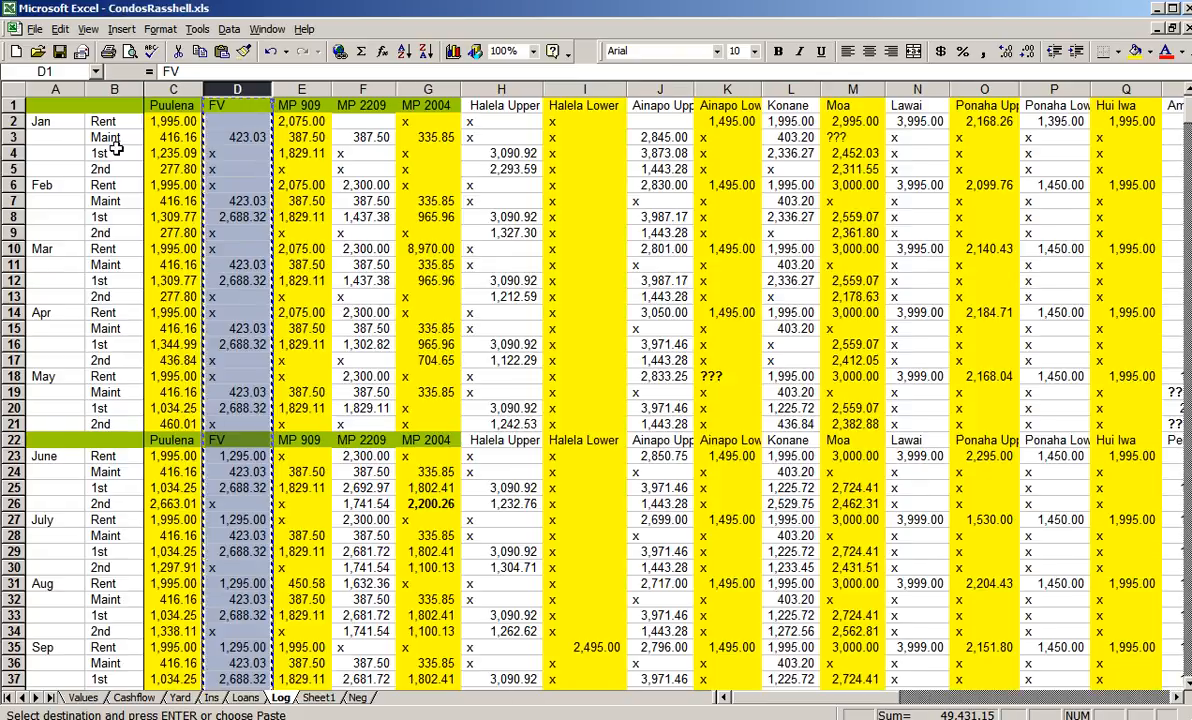
pyautogui.click(105, 89)
pyautogui.hotkey('alt', 'Tab')
pyautogui.hotkey('ctrl', 'x')
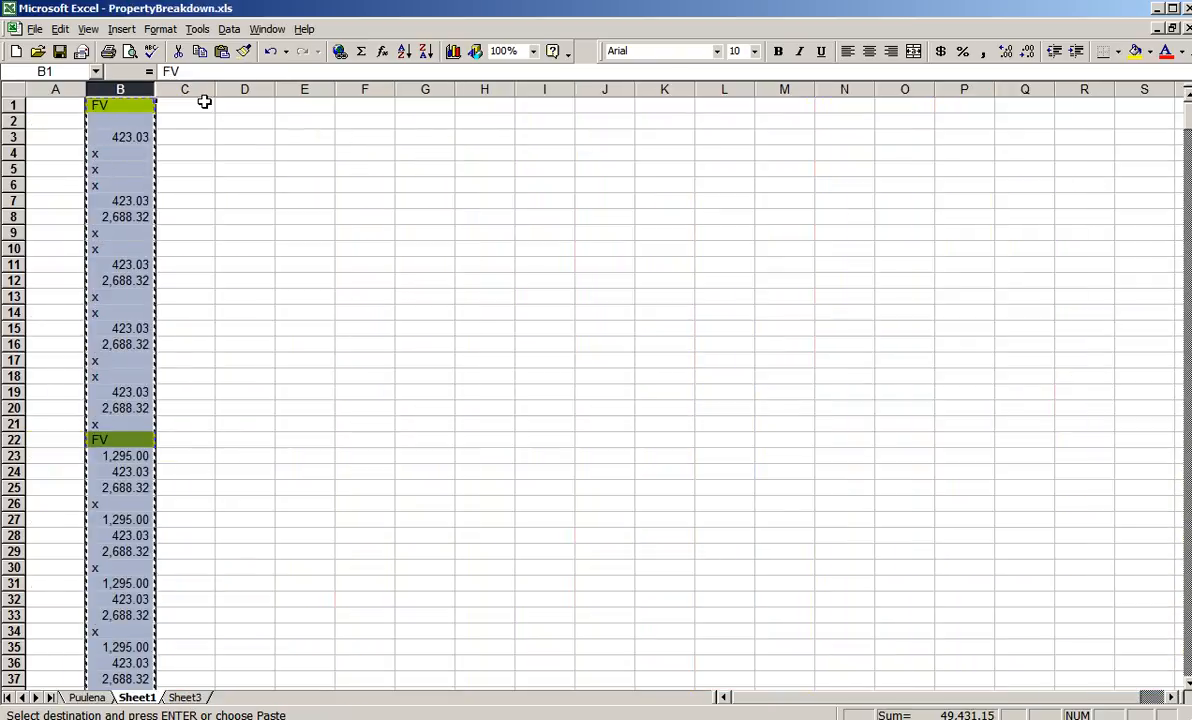
pyautogui.click(204, 101)
pyautogui.hotkey('ctrl', 'v')
# - Copy the month and category label columns A and B from the Log sheet in CondosRasshell.xls to columns A and B of the new worksheet
pyautogui.hotkey('alt', 'Tab')
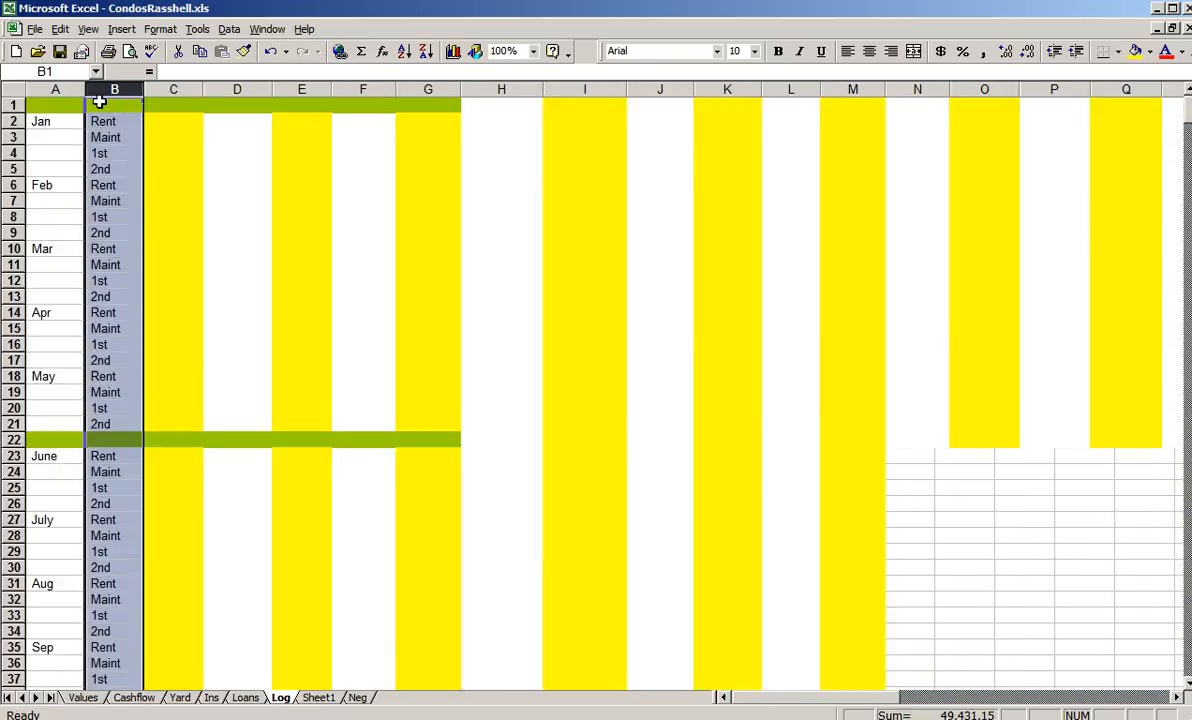
pyautogui.moveTo(62, 89); pyautogui.dragTo(92, 86)
pyautogui.hotkey('ctrl', 'c')
pyautogui.hotkey('alt', 'Tab')
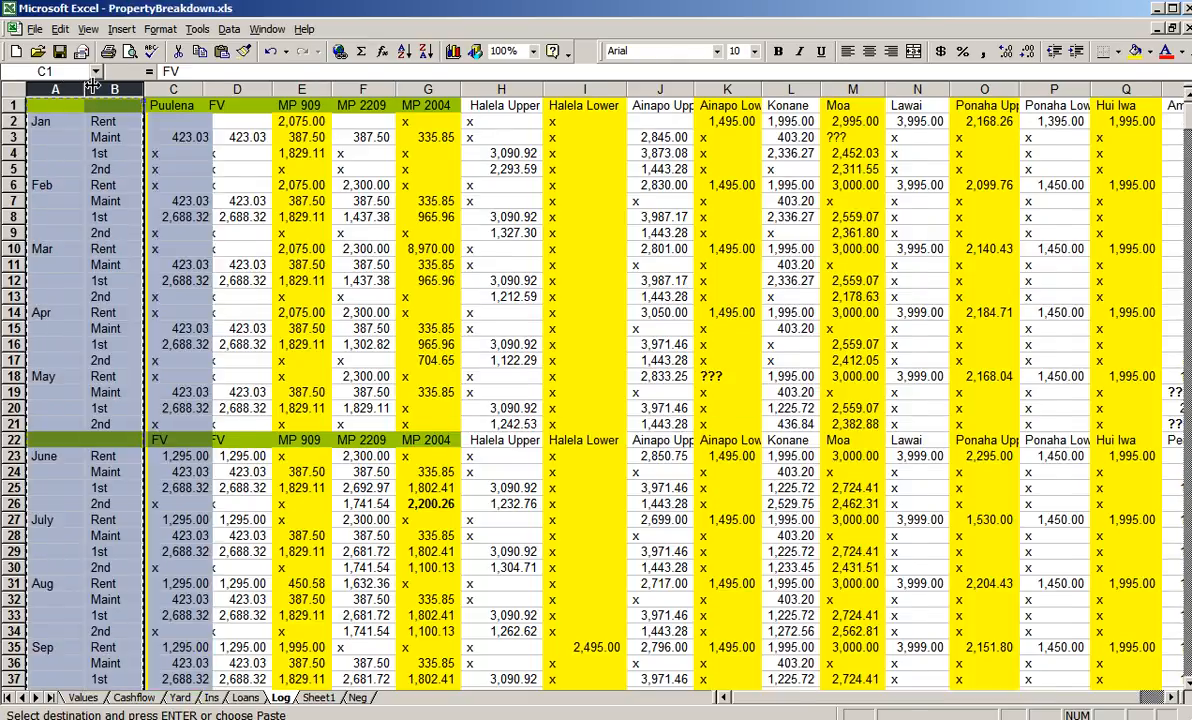
pyautogui.click(60, 107)
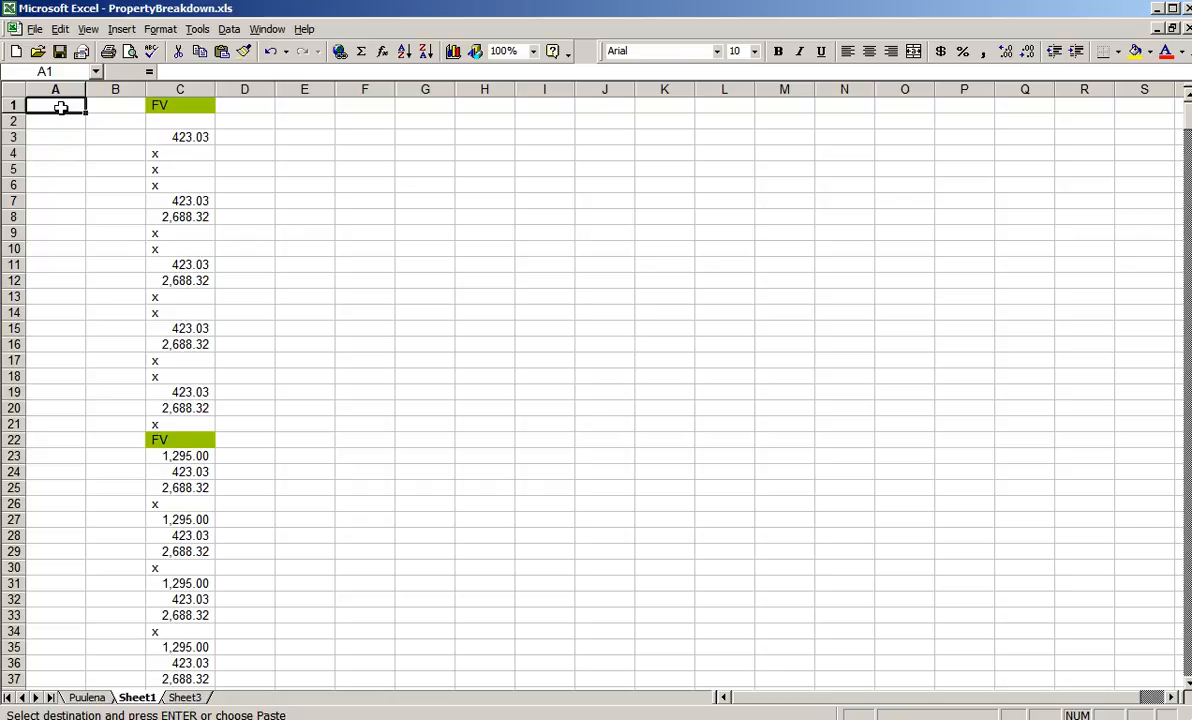
pyautogui.hotkey('ctrl', 'v')
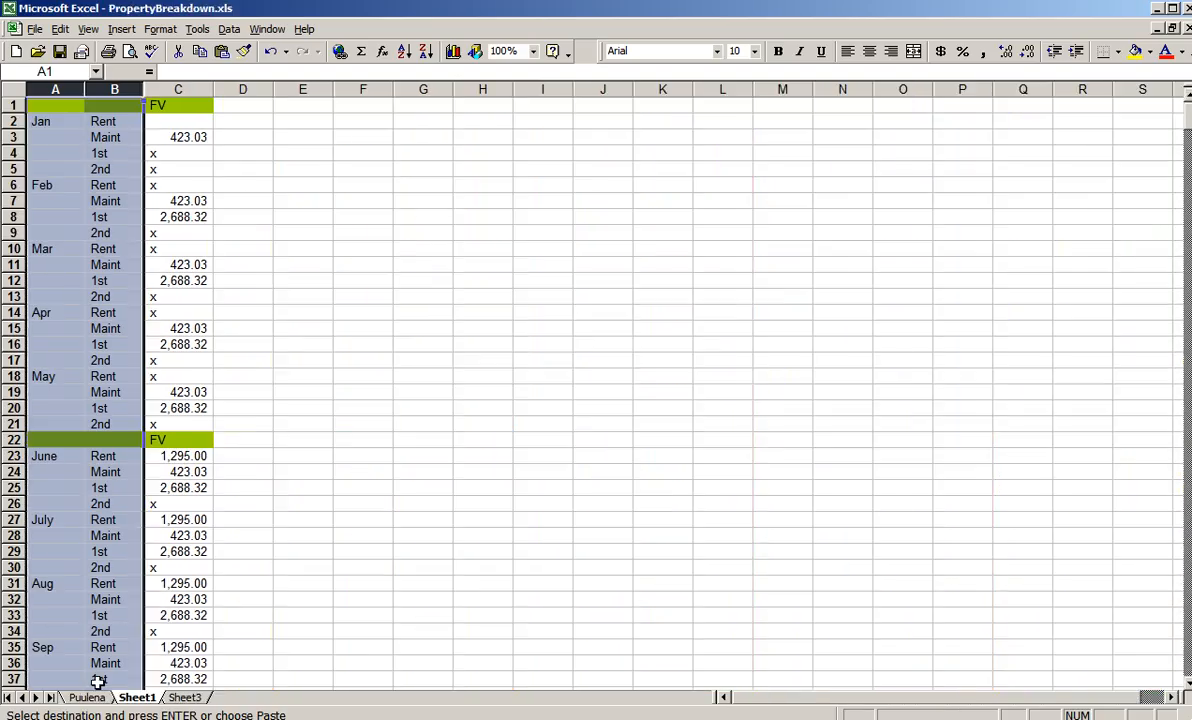
# - Check the Puulena sheet's layout and enter the same headings, 1st, 2nd, Maint and Rent, in cells E1 to H1 of Sheet1
pyautogui.click(89, 697)
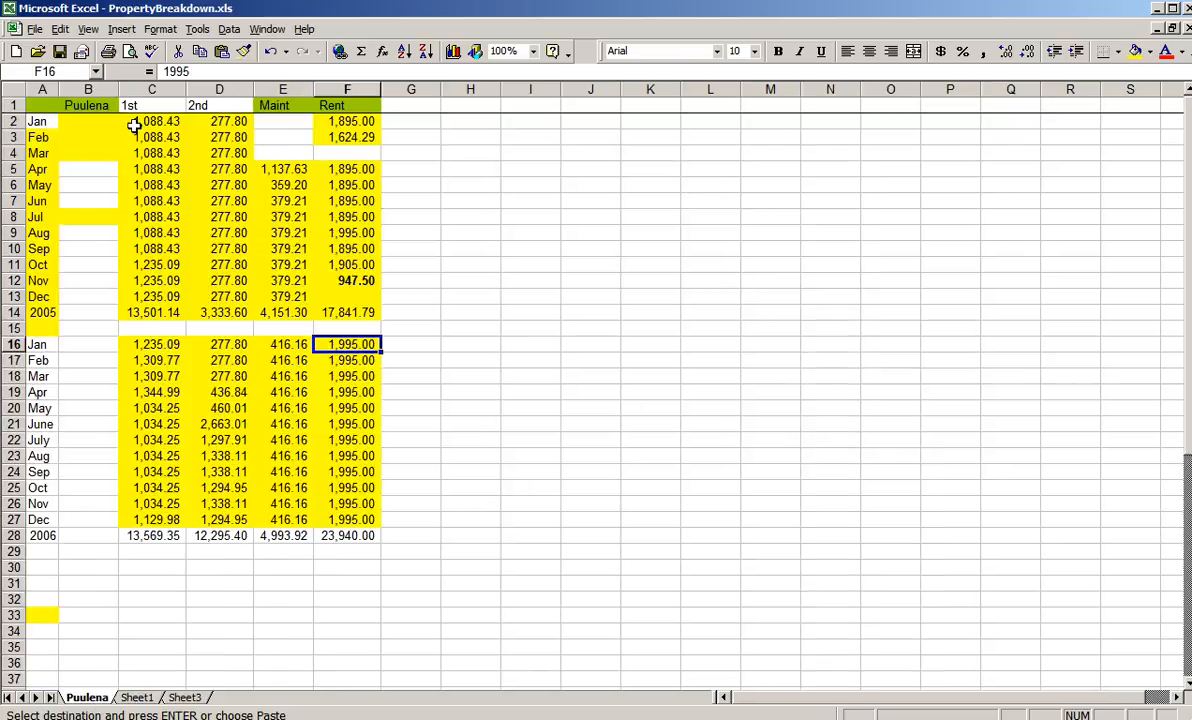
pyautogui.hotkey('alt', 'Tab')
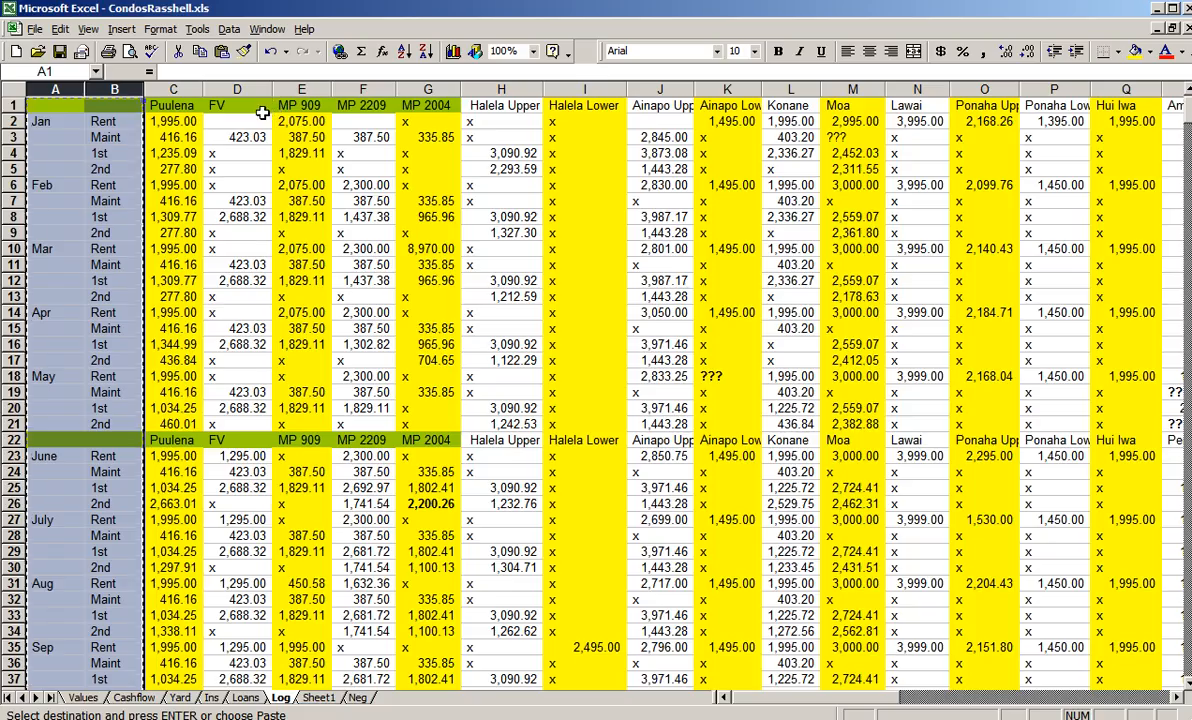
pyautogui.hotkey('alt', 'Tab')
pyautogui.click(138, 697)
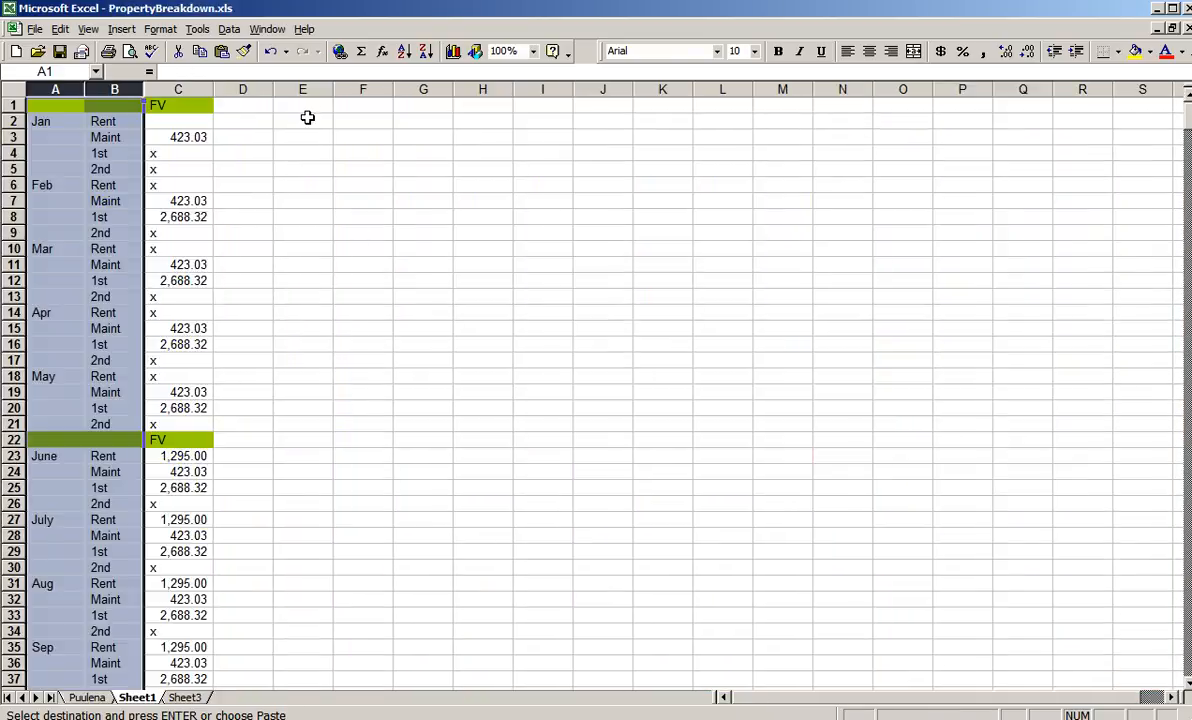
pyautogui.click(307, 107)
pyautogui.write('1st')
pyautogui.press('Tab')
pyautogui.write('2nd')
pyautogui.press('Tab')
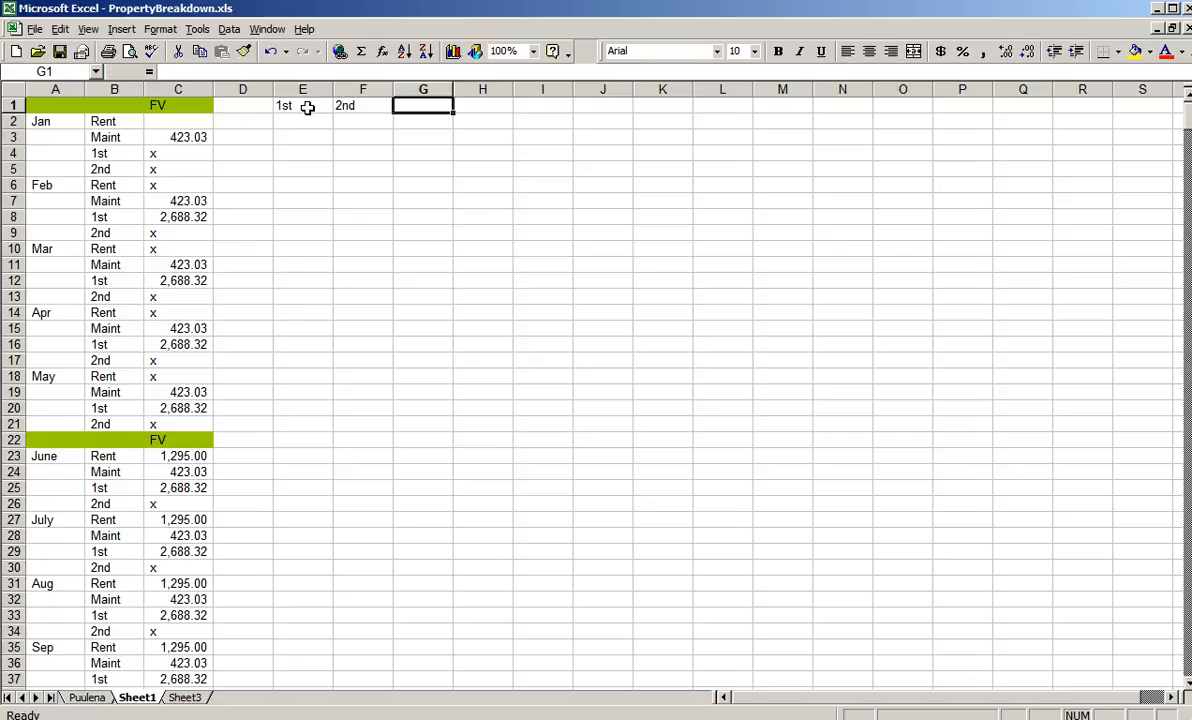
pyautogui.write('Maint')
pyautogui.press('Tab')
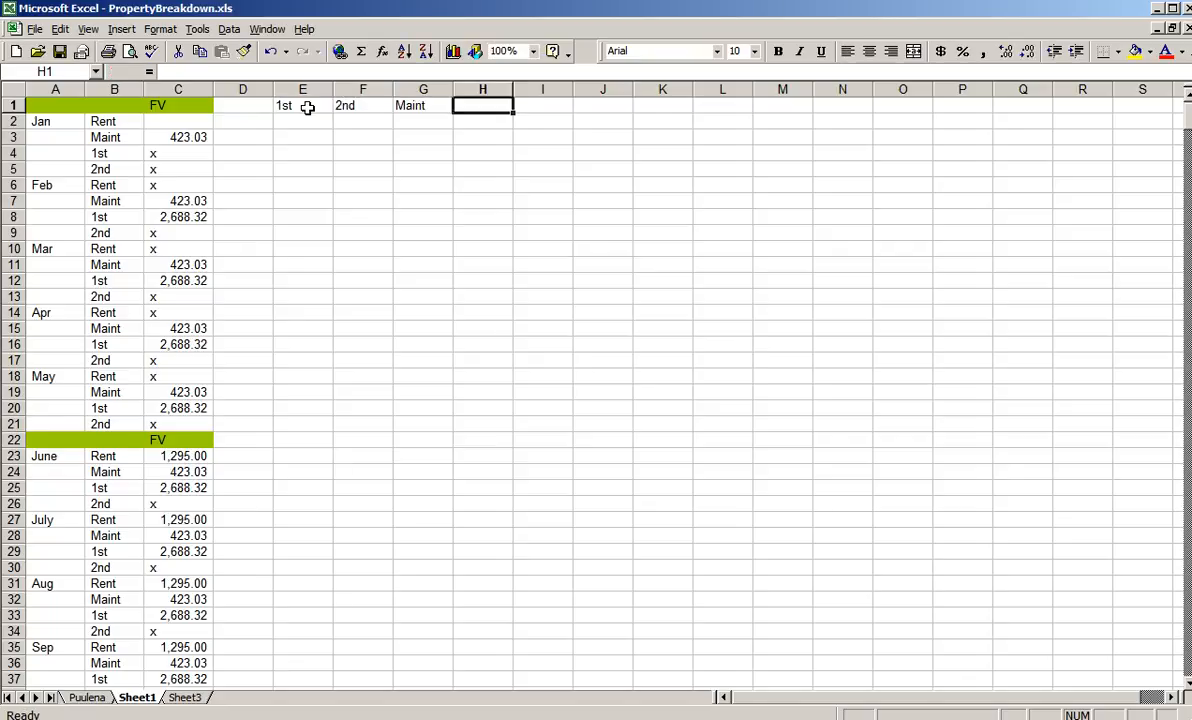
pyautogui.write('Rent')
pyautogui.press('Return')
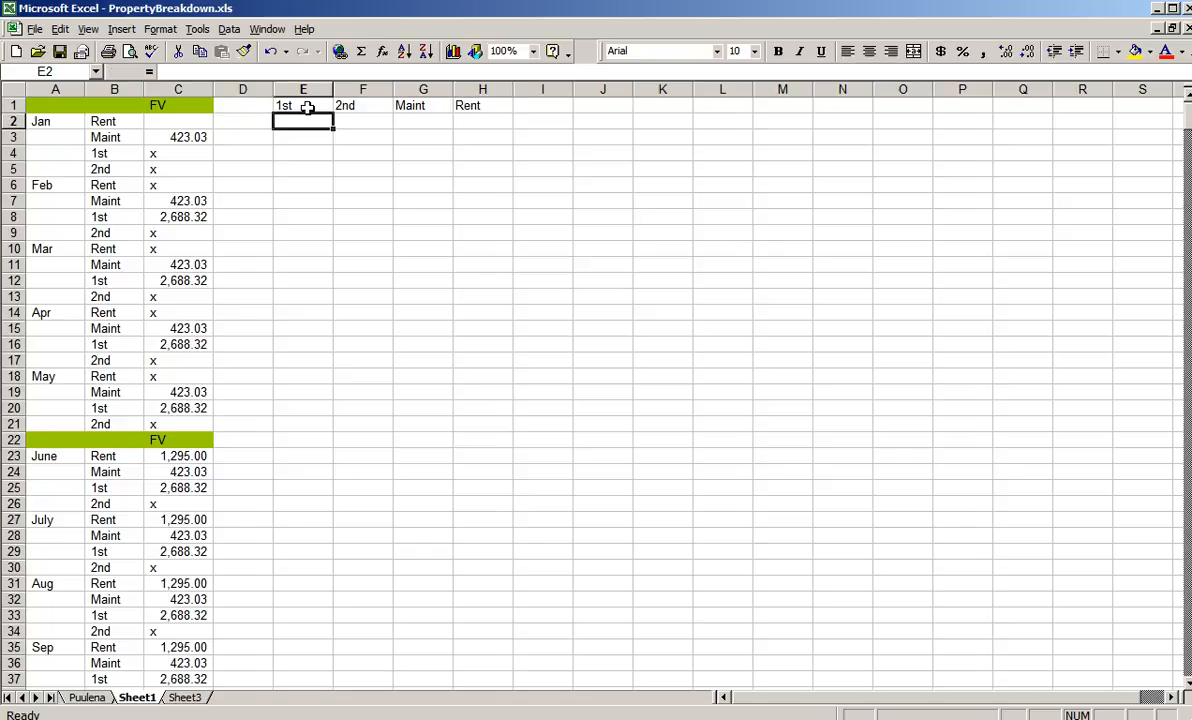
# - Enter Jan and Feb in cells D2 and D3 and extend the month series down to Mar in D16
pyautogui.click(248, 118)
pyautogui.write('Jan')
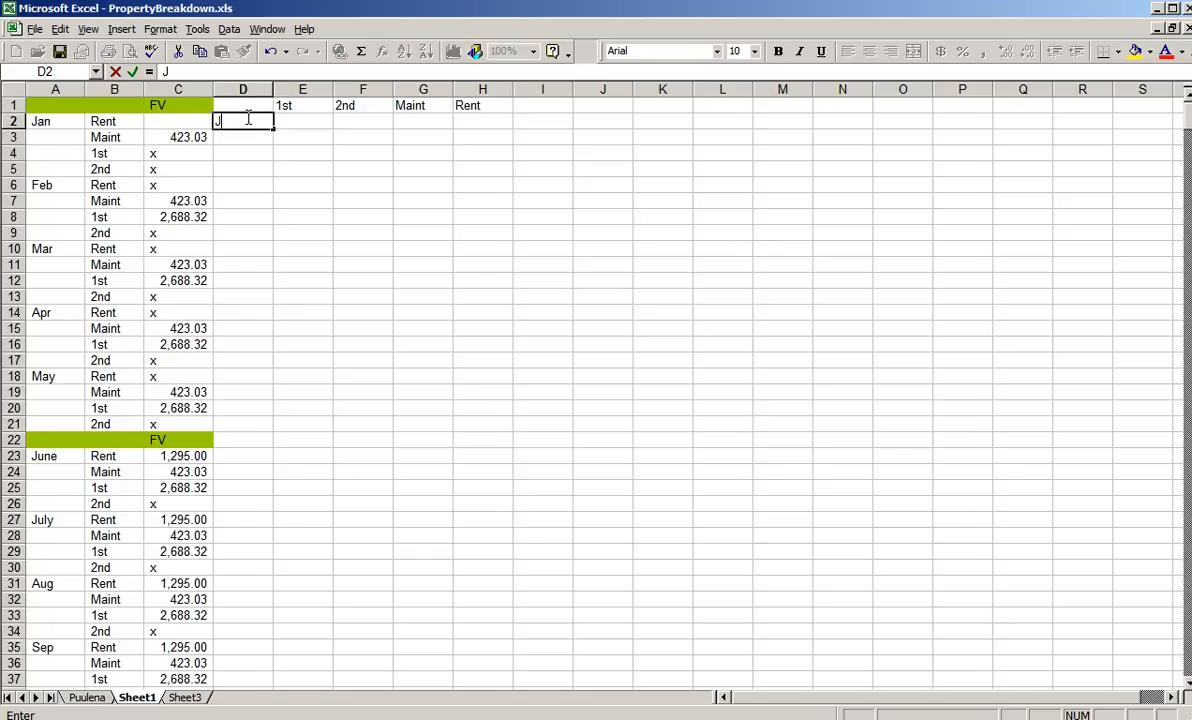
pyautogui.press('Return')
pyautogui.write('Feb')
pyautogui.press('Return')
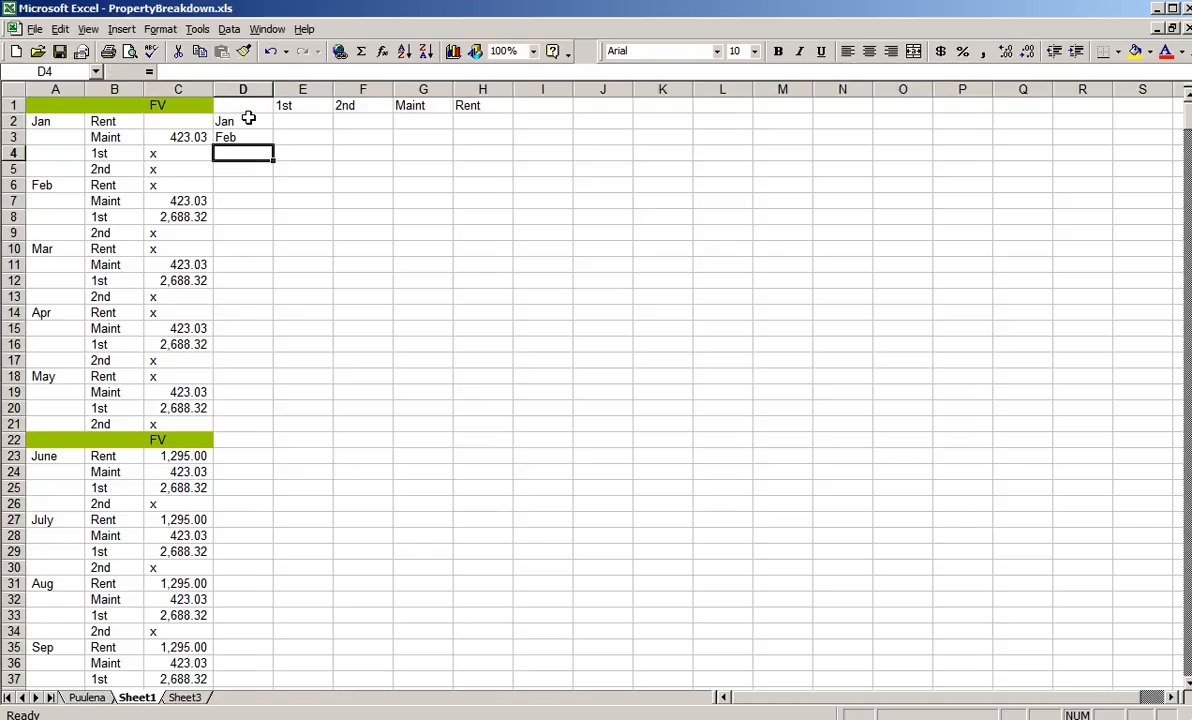
pyautogui.click(248, 118)
pyautogui.press('Down')
pyautogui.moveTo(249, 118); pyautogui.dragTo(253, 355)
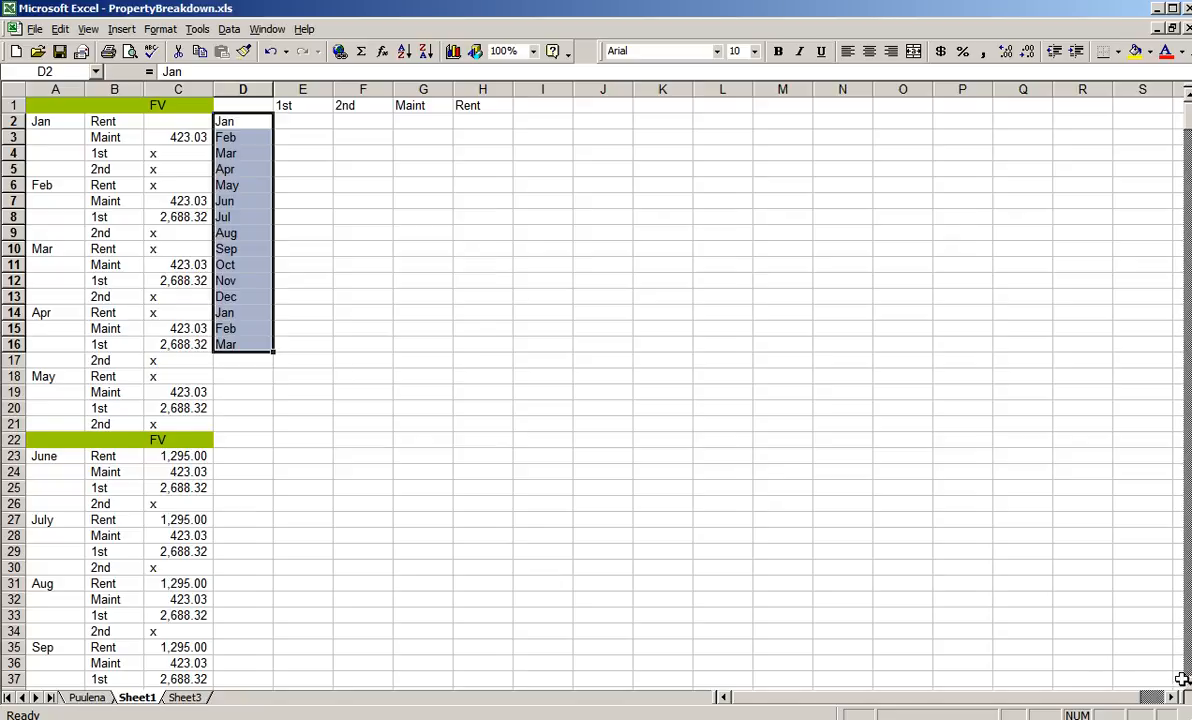
# - Delete the Neg row and the repeated FV header row between December and the second January
pyautogui.scroll(-8, 1188, 688)
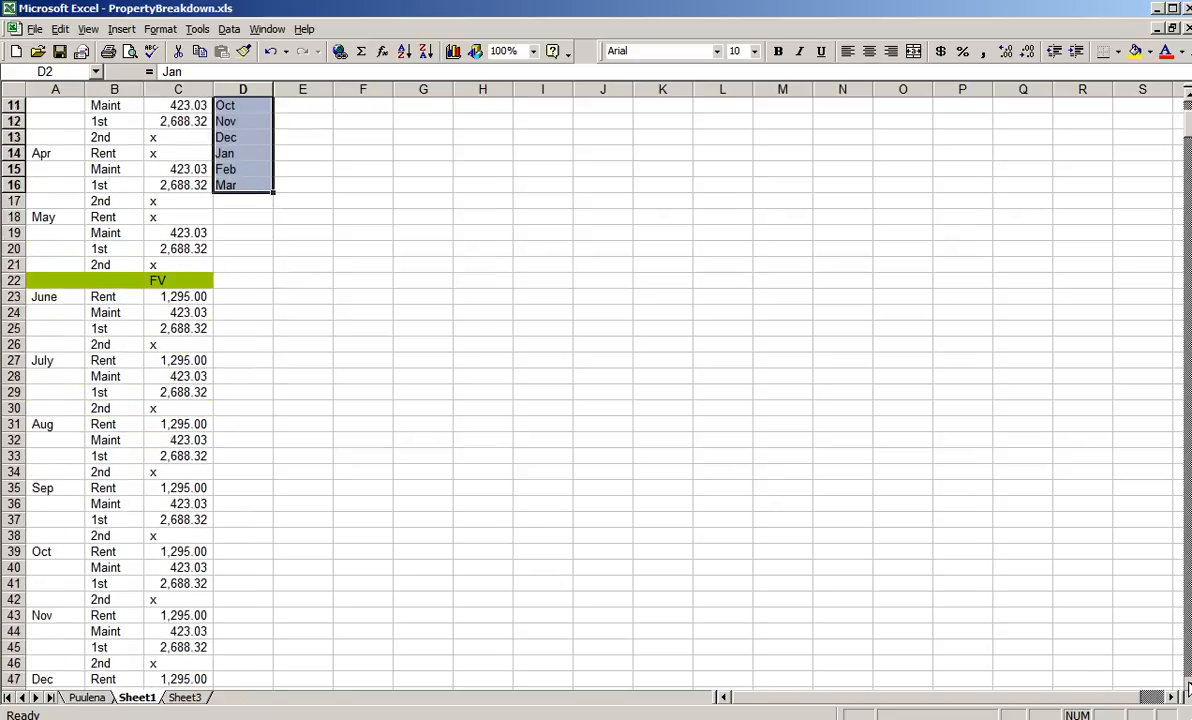
pyautogui.scroll(-2, 1188, 688)
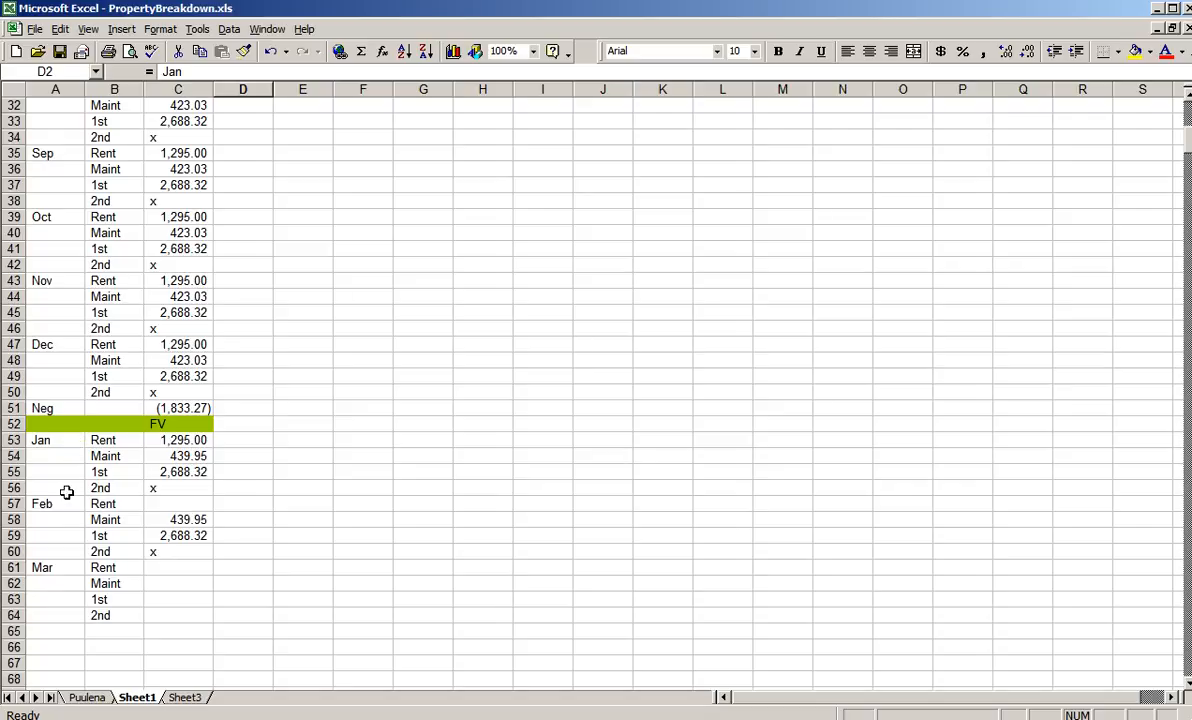
pyautogui.rightClick(12, 408)
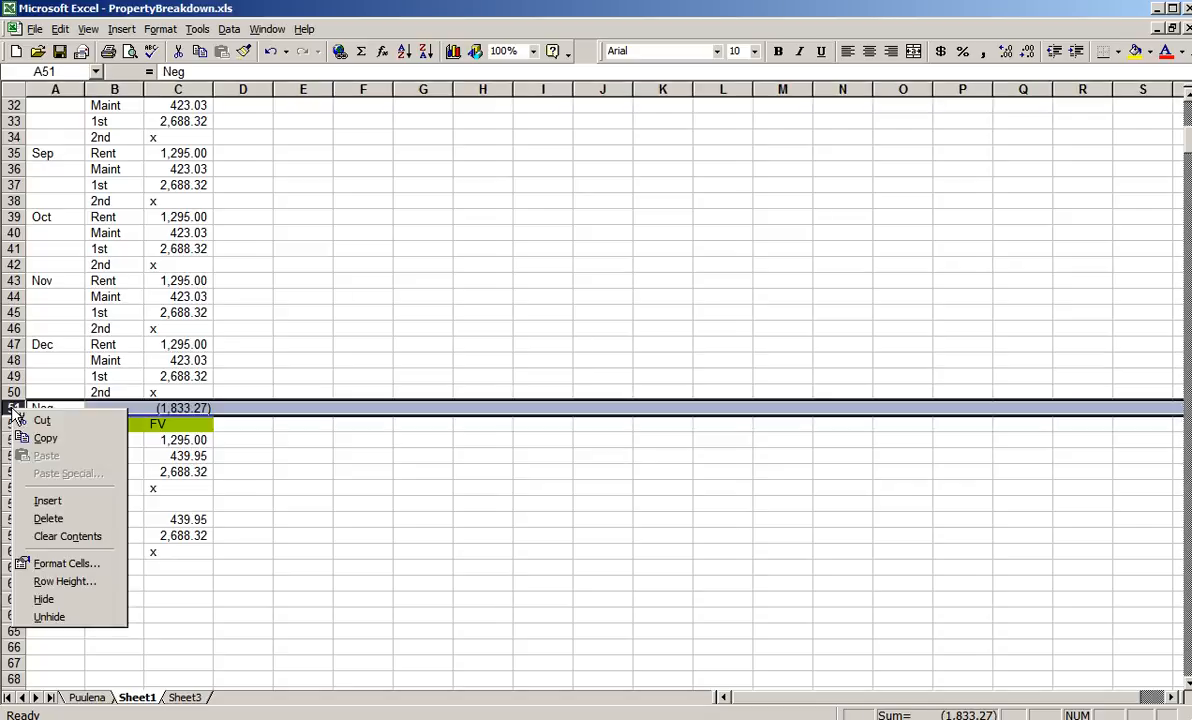
pyautogui.click(49, 518)
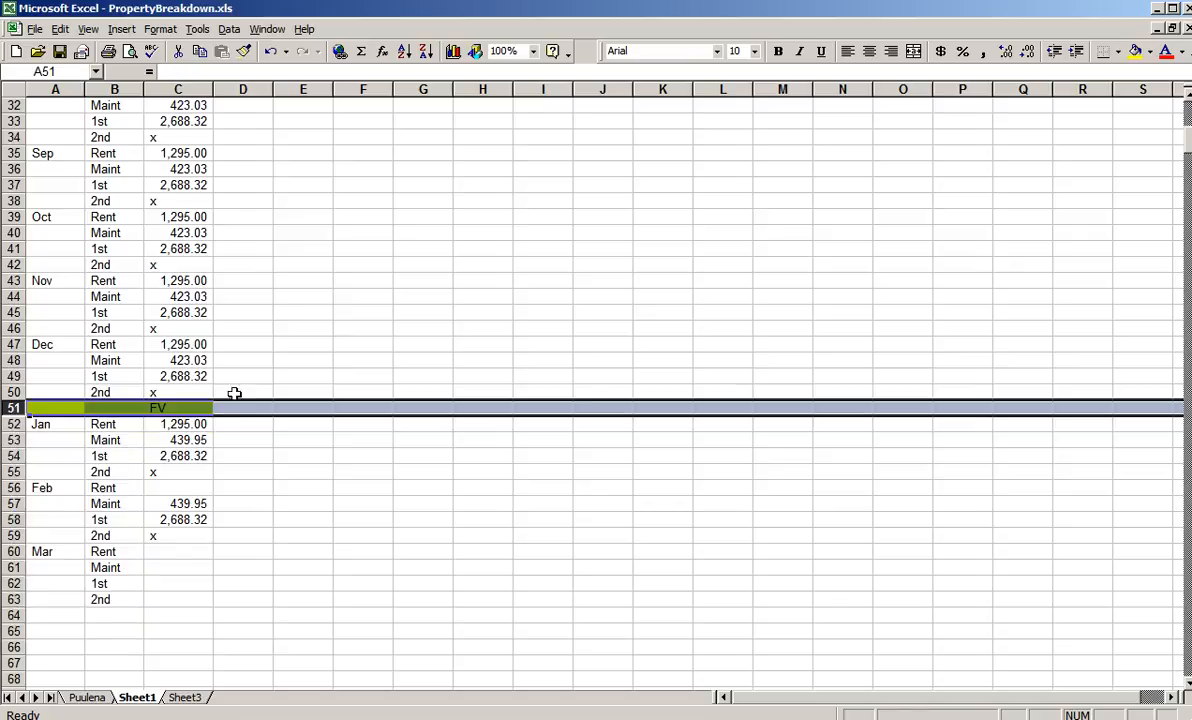
pyautogui.rightClick(12, 408)
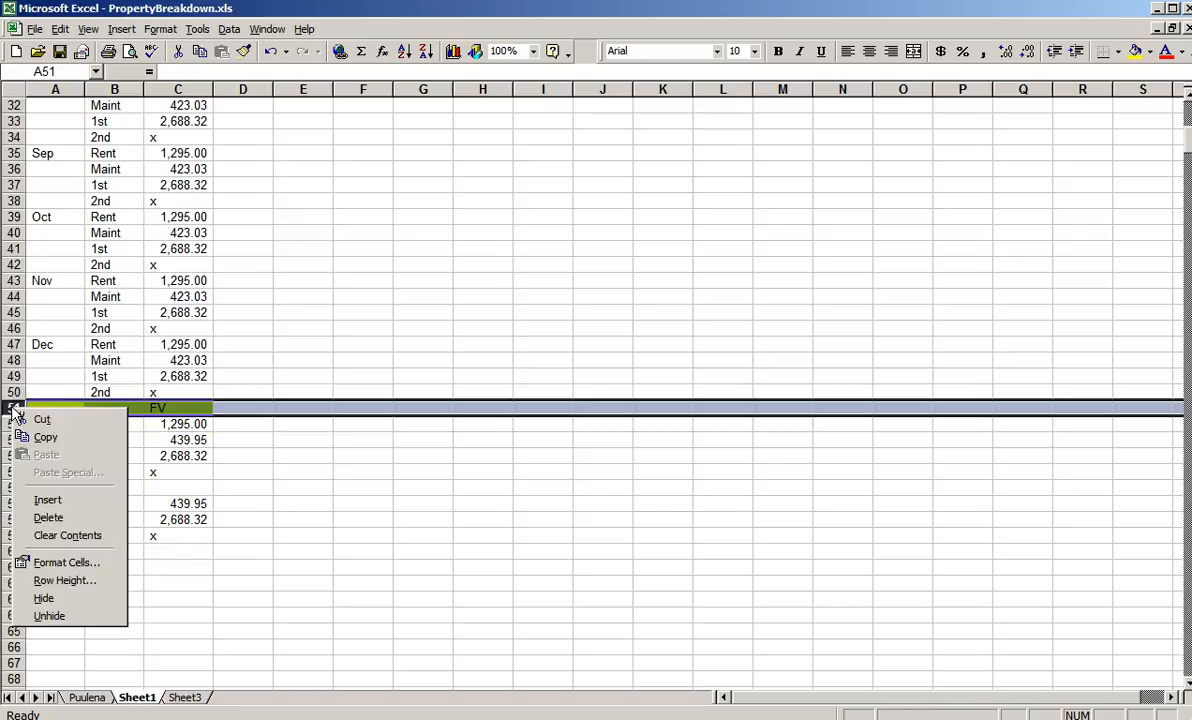
pyautogui.click(64, 519)
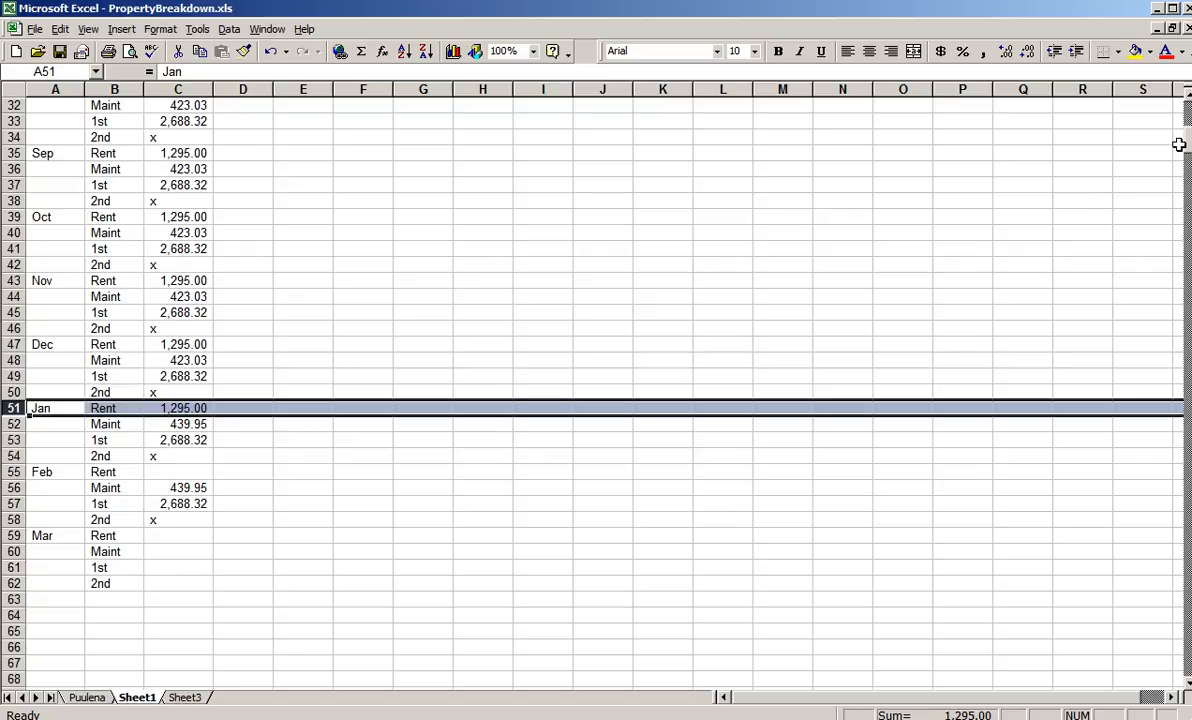
# - Delete the repeated FV header row between May and June
pyautogui.scroll(10, 591, 211)
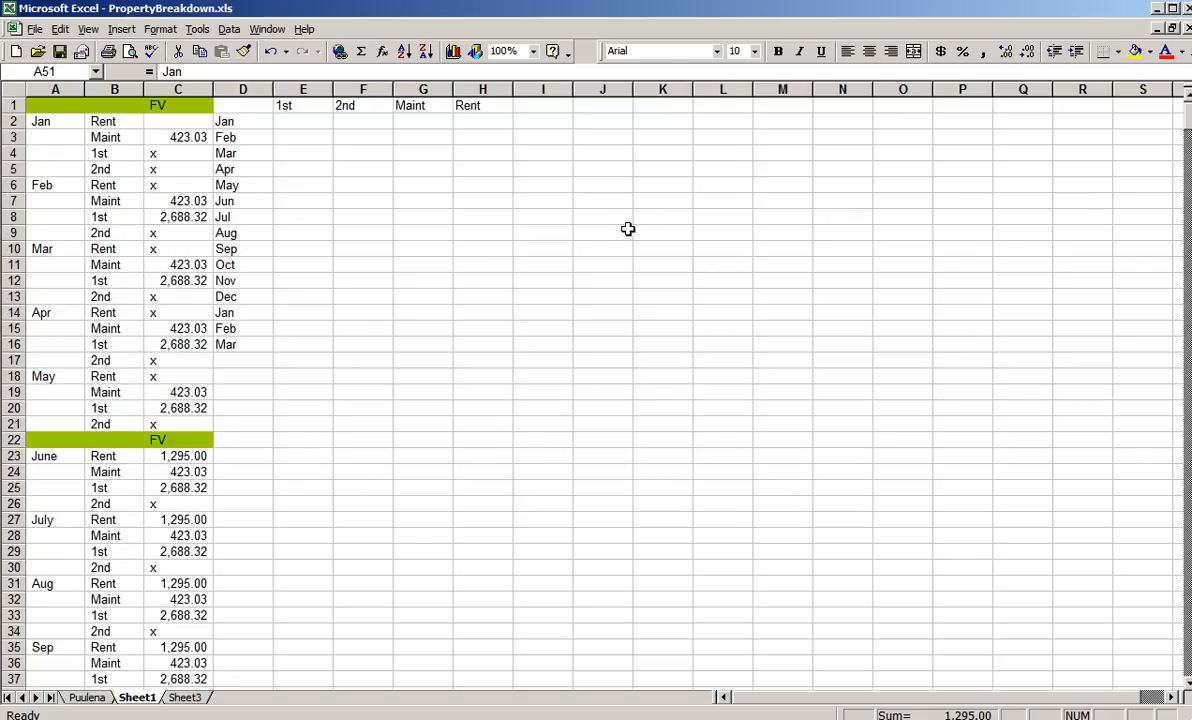
pyautogui.rightClick(17, 441)
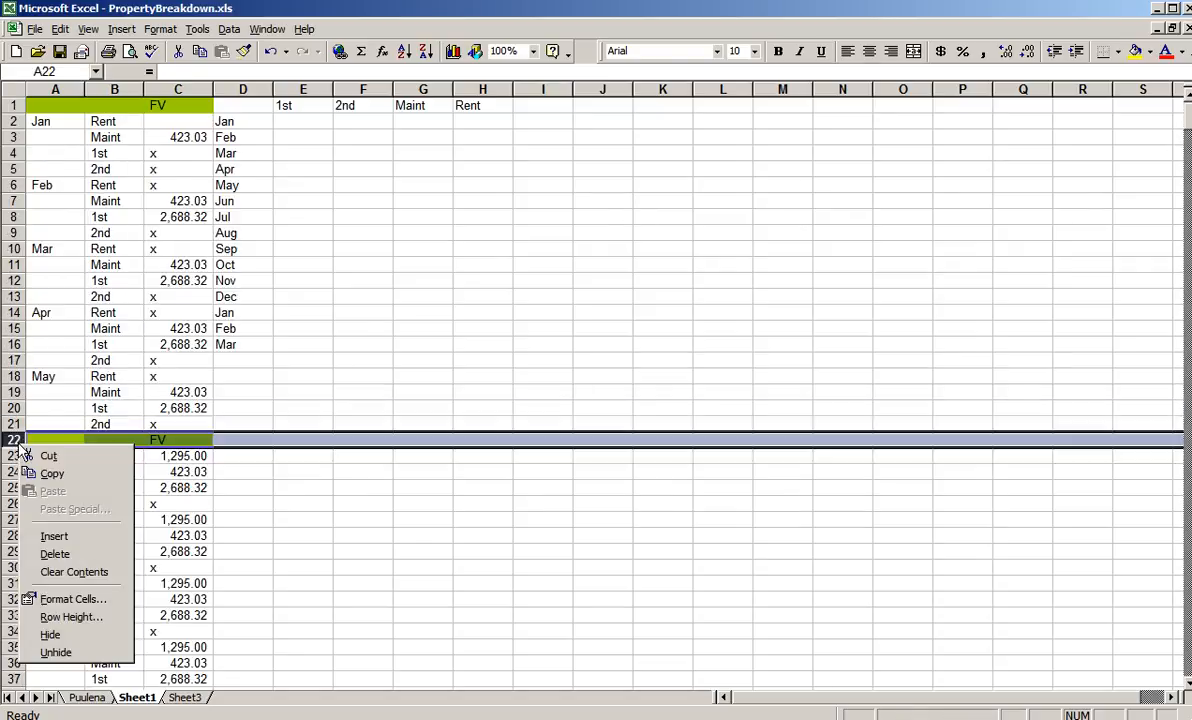
pyautogui.click(80, 556)
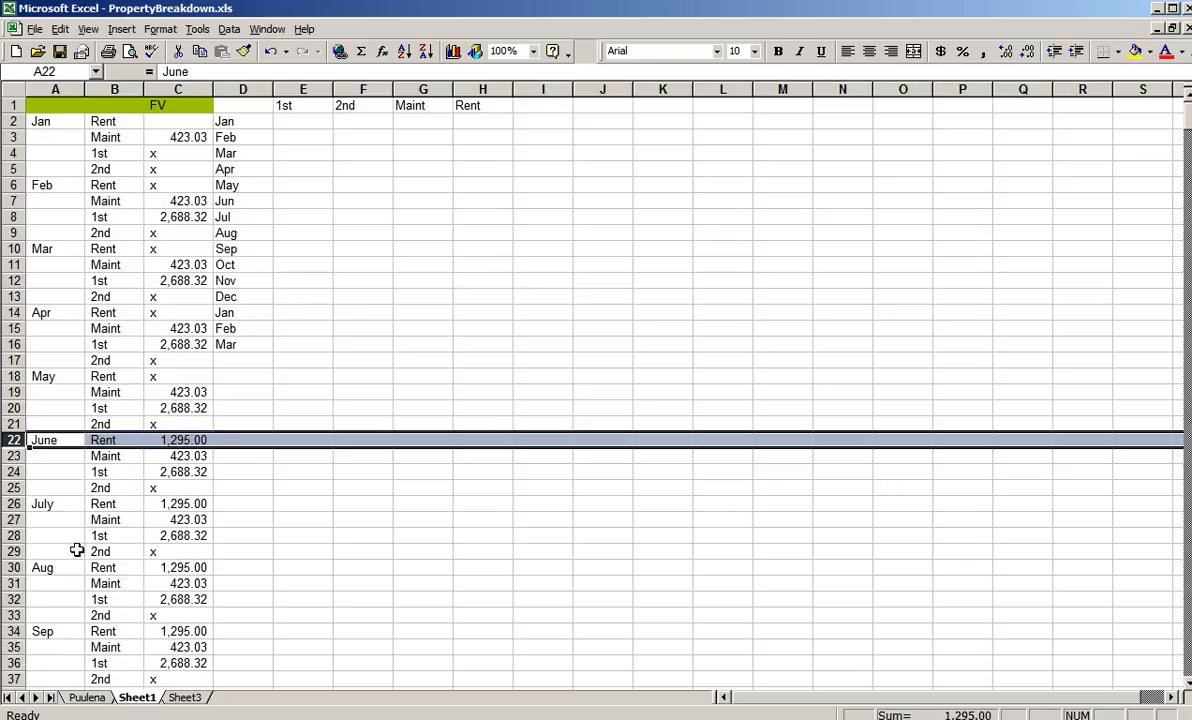
# - Move the first January Maint amount from cell C3 to the Jan row of the Maint column, cell G2
pyautogui.click(284, 127)
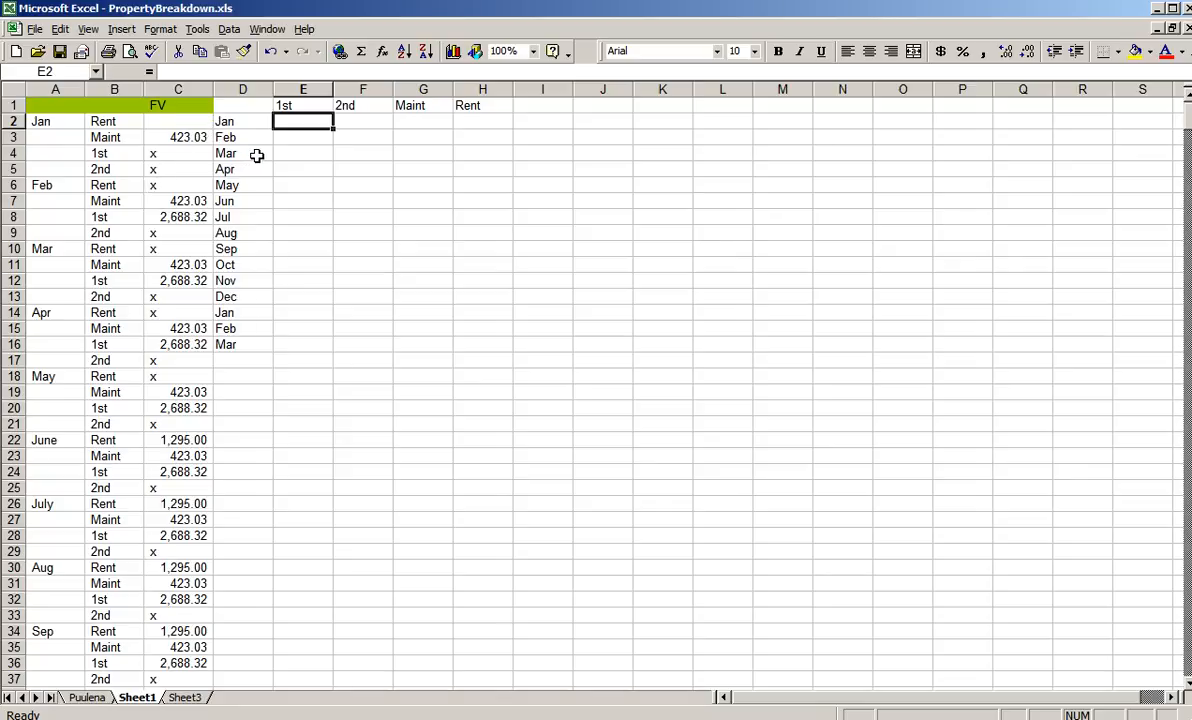
pyautogui.click(188, 139)
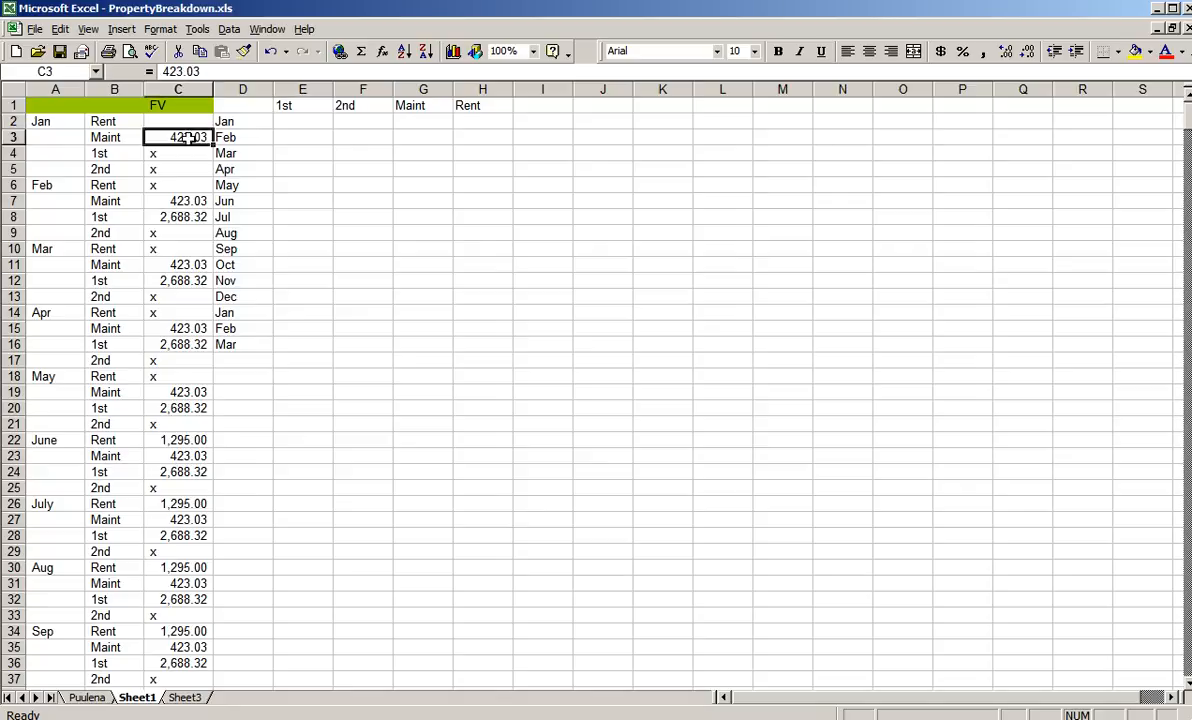
pyautogui.hotkey('ctrl', 'c')
pyautogui.click(414, 117)
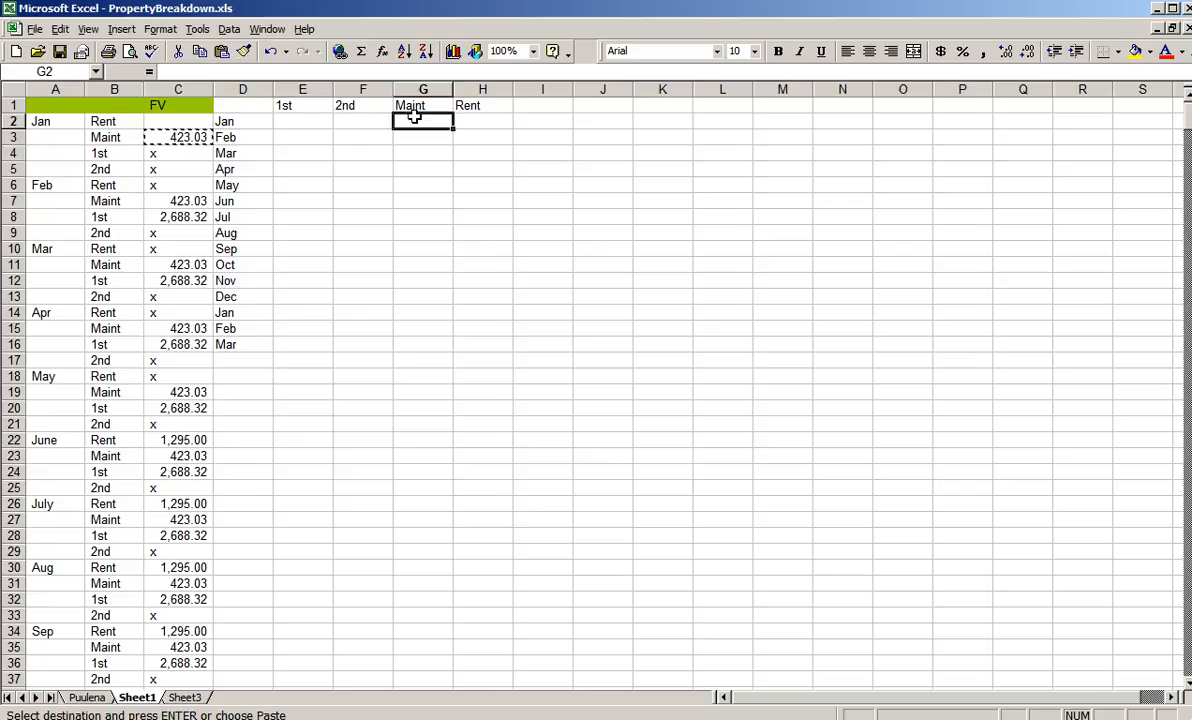
pyautogui.press('Return')
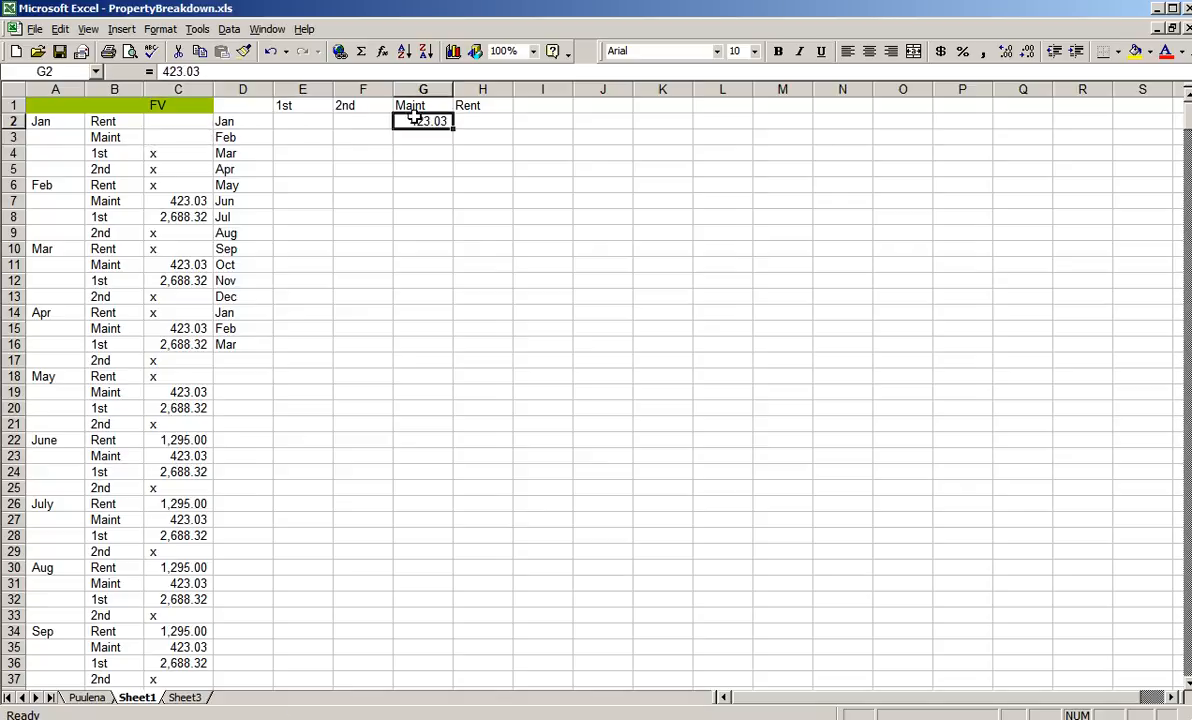
# - Move the February Maint amount from C7 to G3 and the February 1st amount from C8 to E3
pyautogui.click(190, 201)
pyautogui.hotkey('ctrl', 'x')
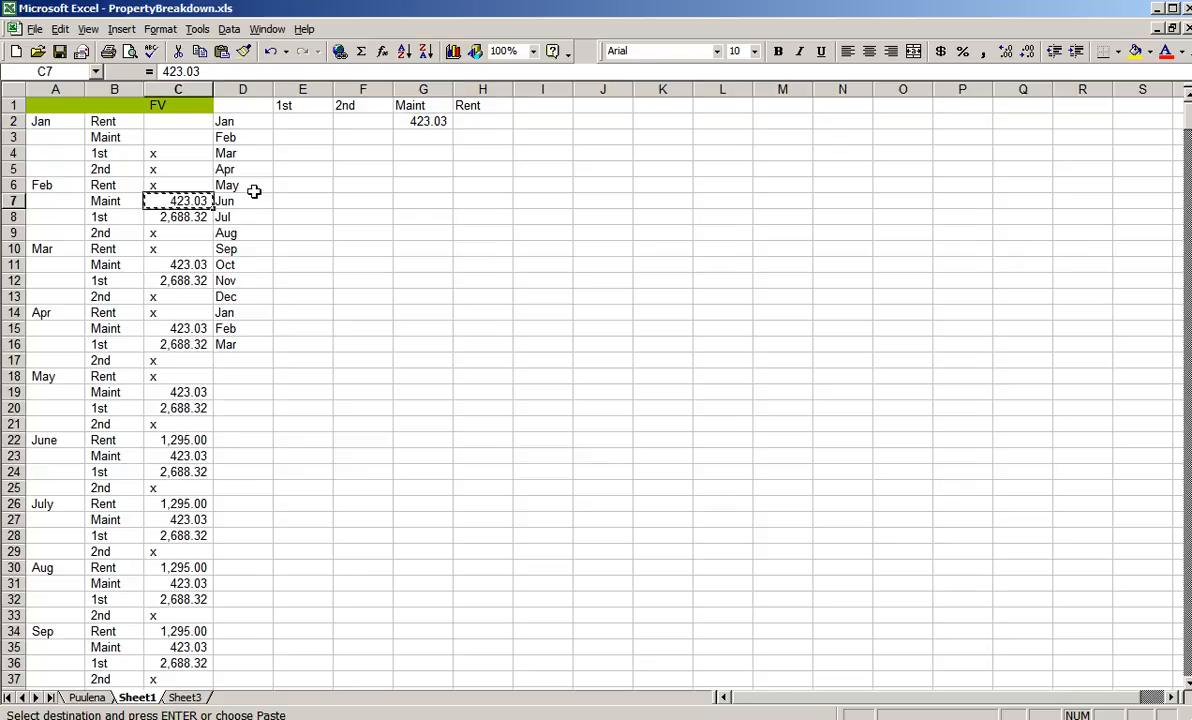
pyautogui.click(431, 139)
pyautogui.press('Return')
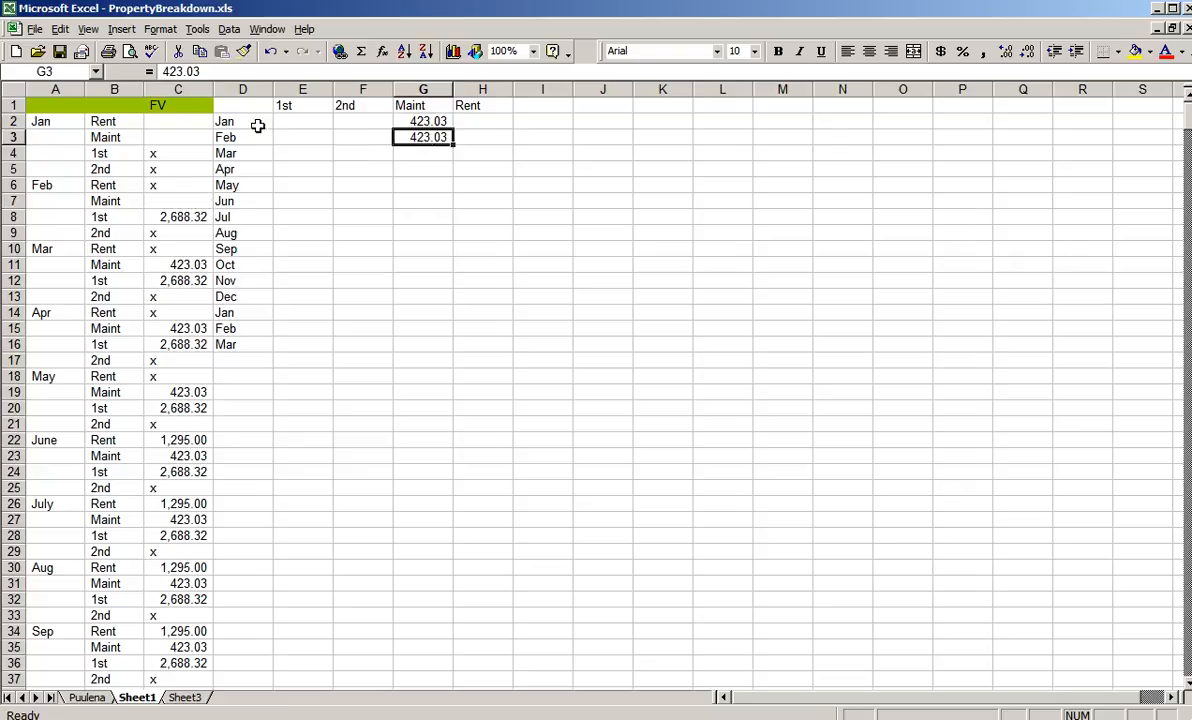
pyautogui.click(182, 217)
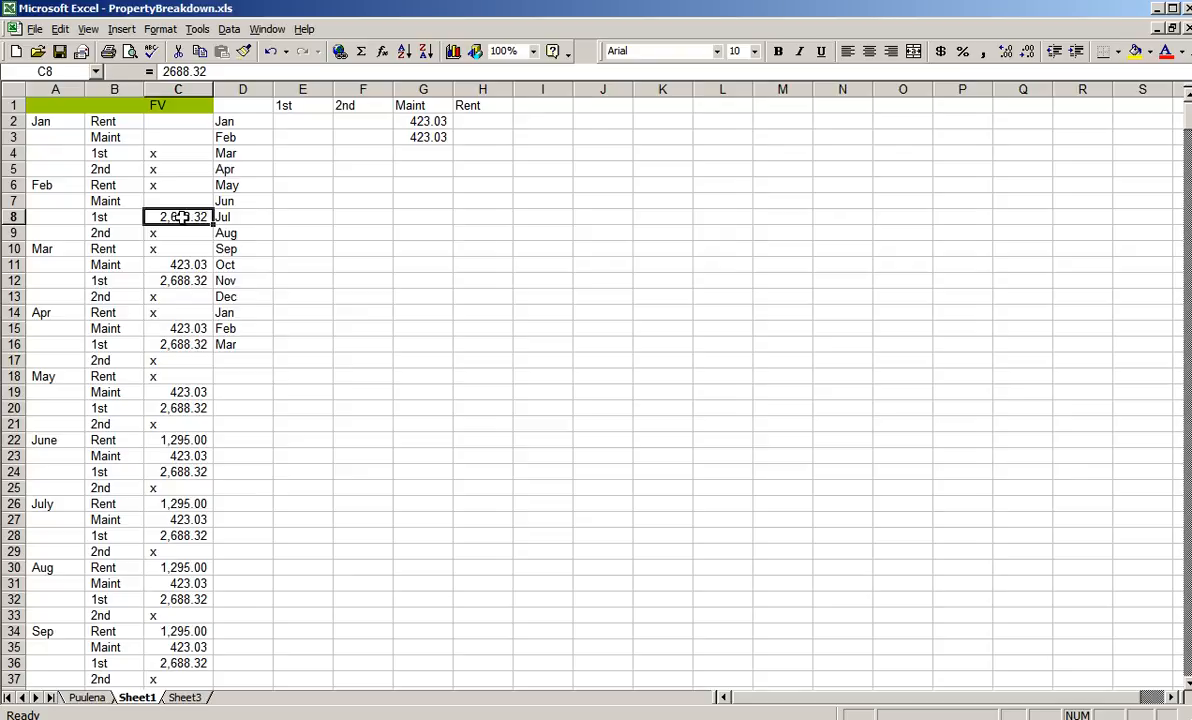
pyautogui.hotkey('ctrl', 'x')
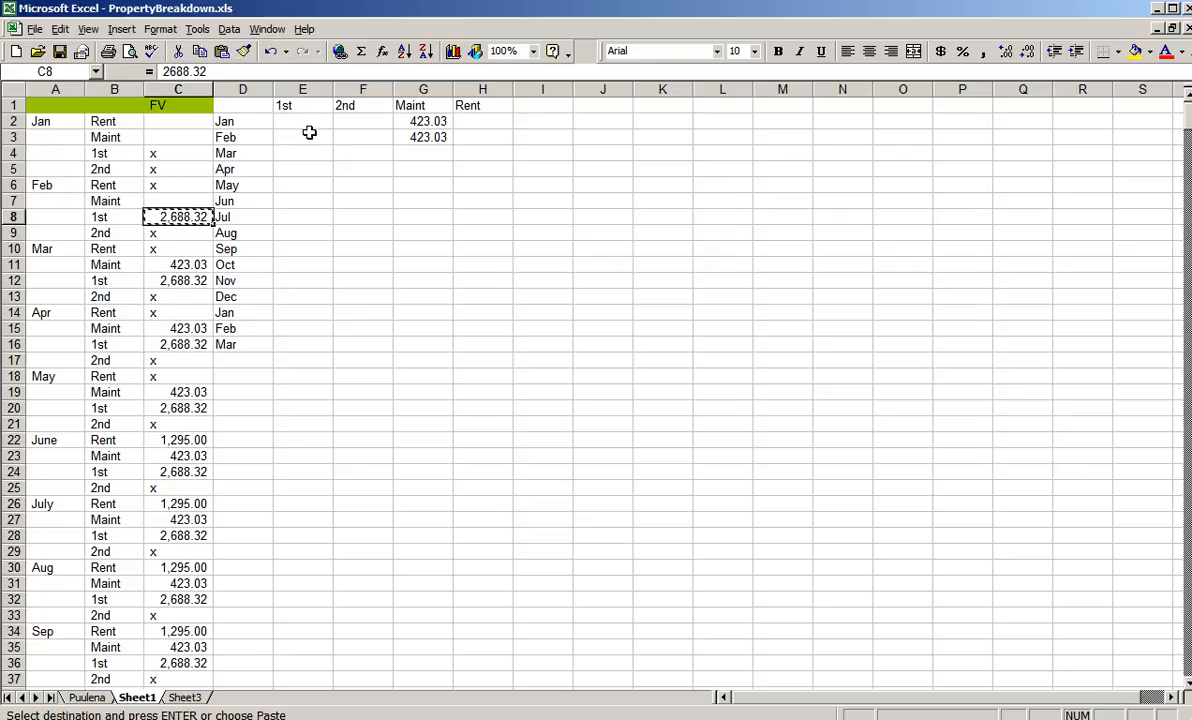
pyautogui.click(303, 136)
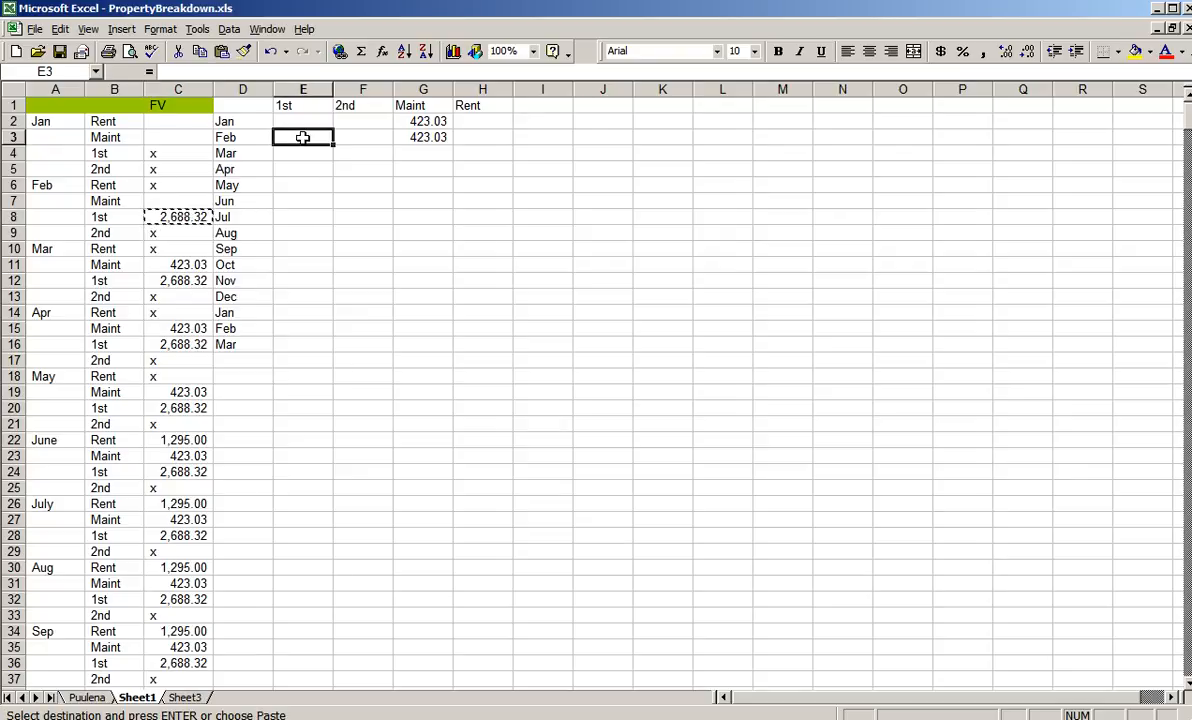
pyautogui.press('Return')
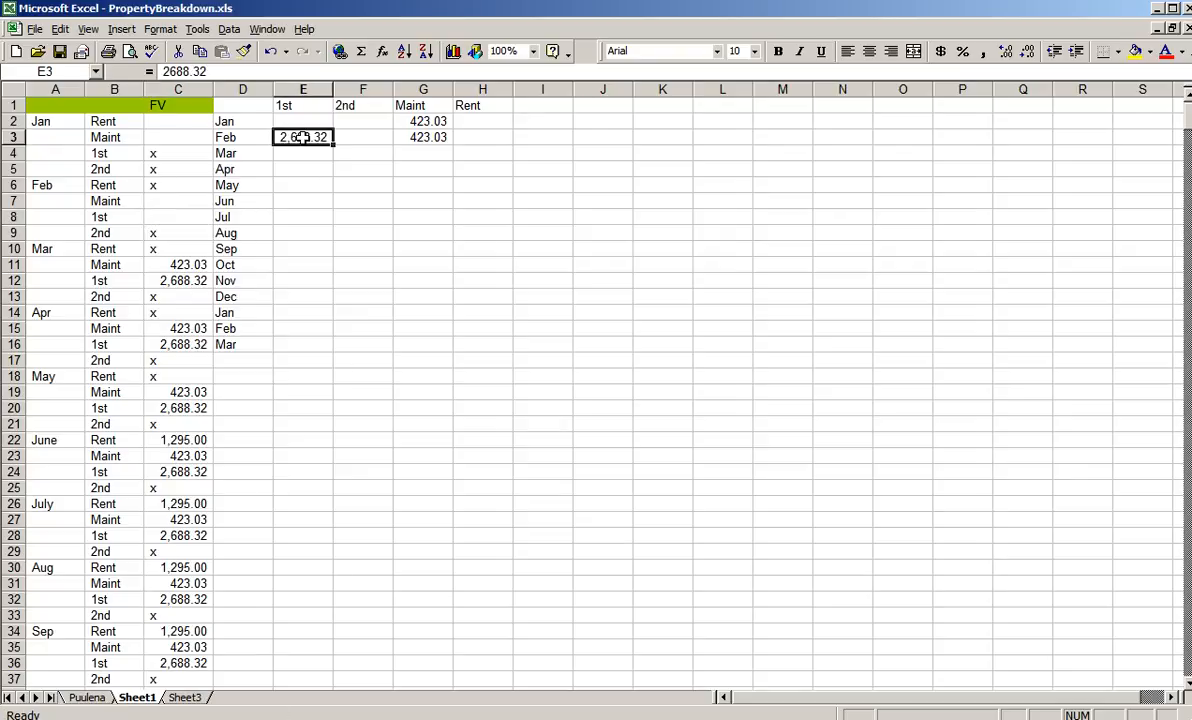
# - Move the March Maint amount from cell C11 to the Mar row of the Maint column, cell G4
pyautogui.click(194, 328)
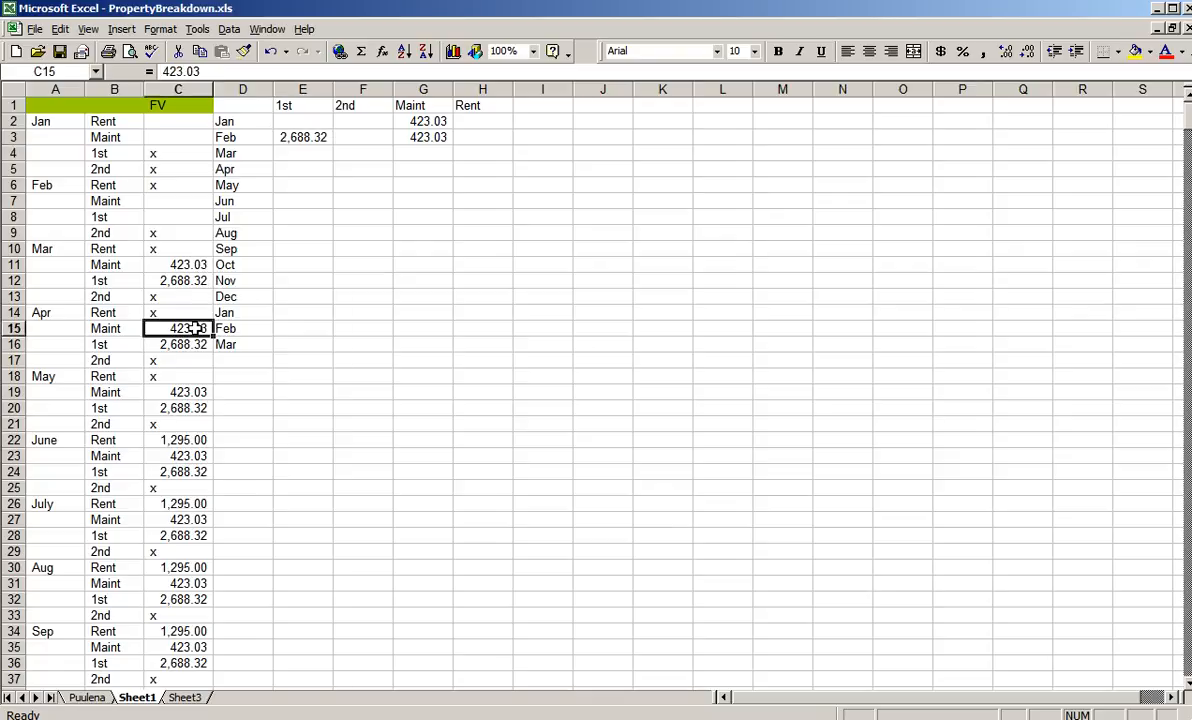
pyautogui.click(185, 265)
pyautogui.hotkey('ctrl', 'c')
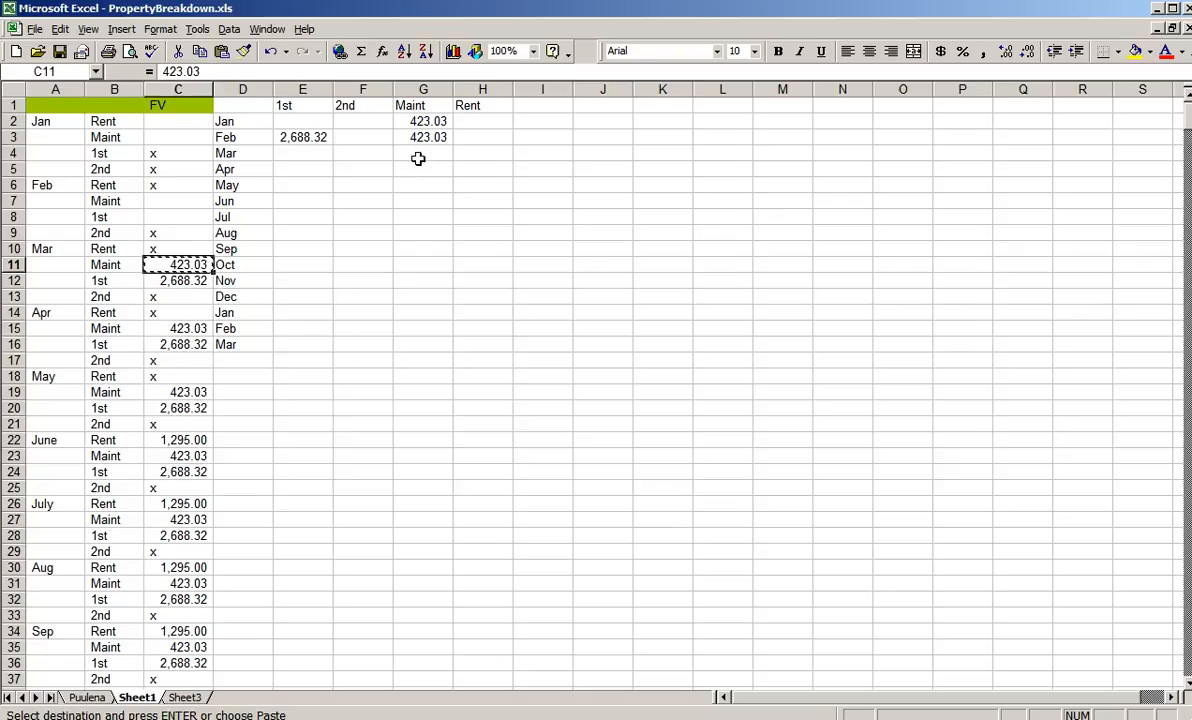
pyautogui.click(416, 154)
pyautogui.press('Return')
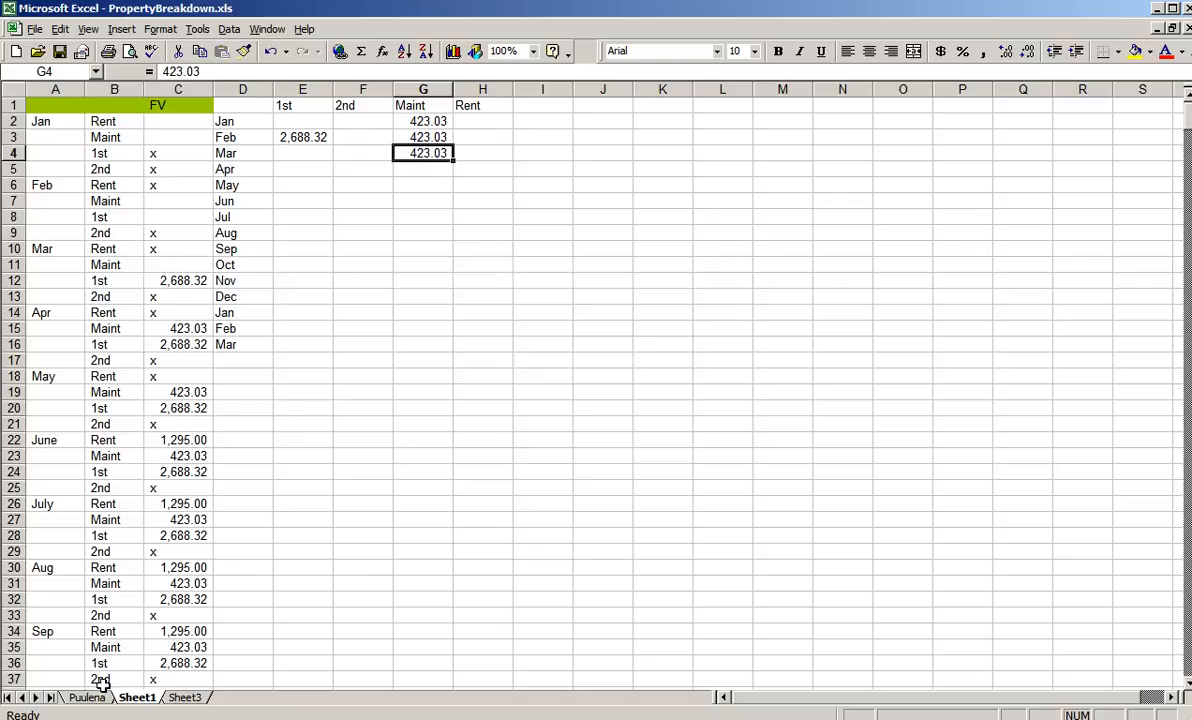
# - Rename Sheet1 as FV
pyautogui.rightClick(130, 703)
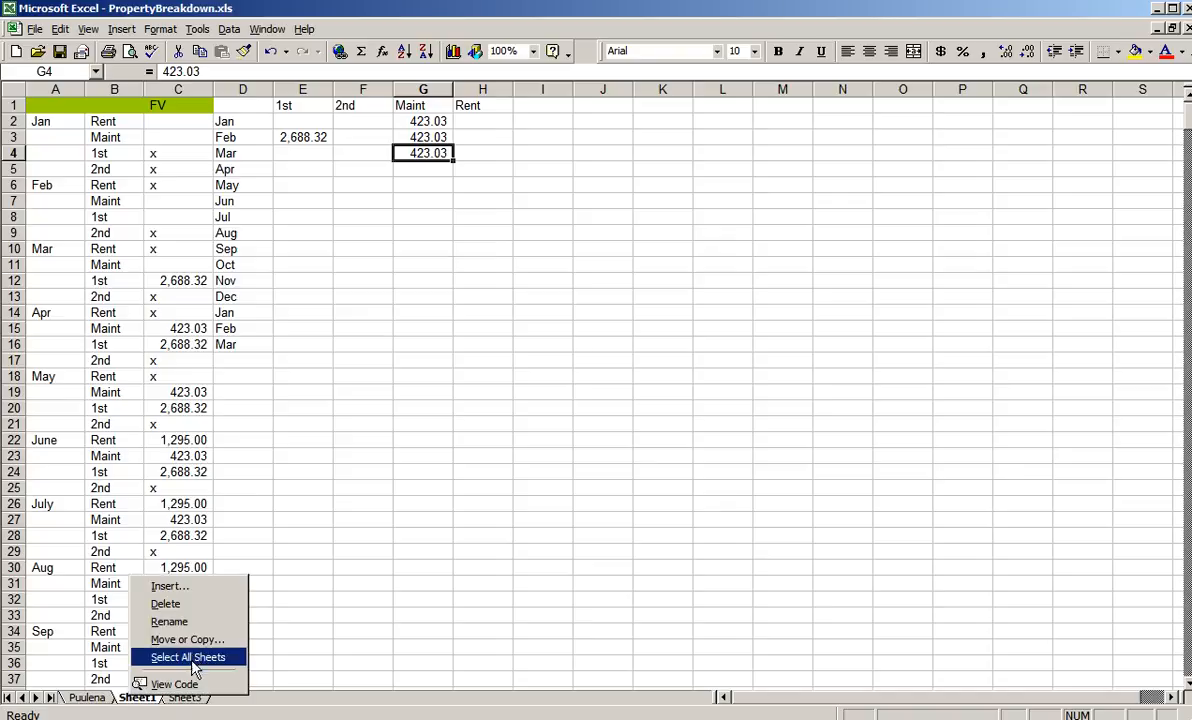
pyautogui.click(190, 624)
pyautogui.write('FV')
pyautogui.press('Return')
# - Review the second set of January to December rows on the Puulena sheet and the remaining month rows on the FV sheet
pyautogui.click(80, 700)
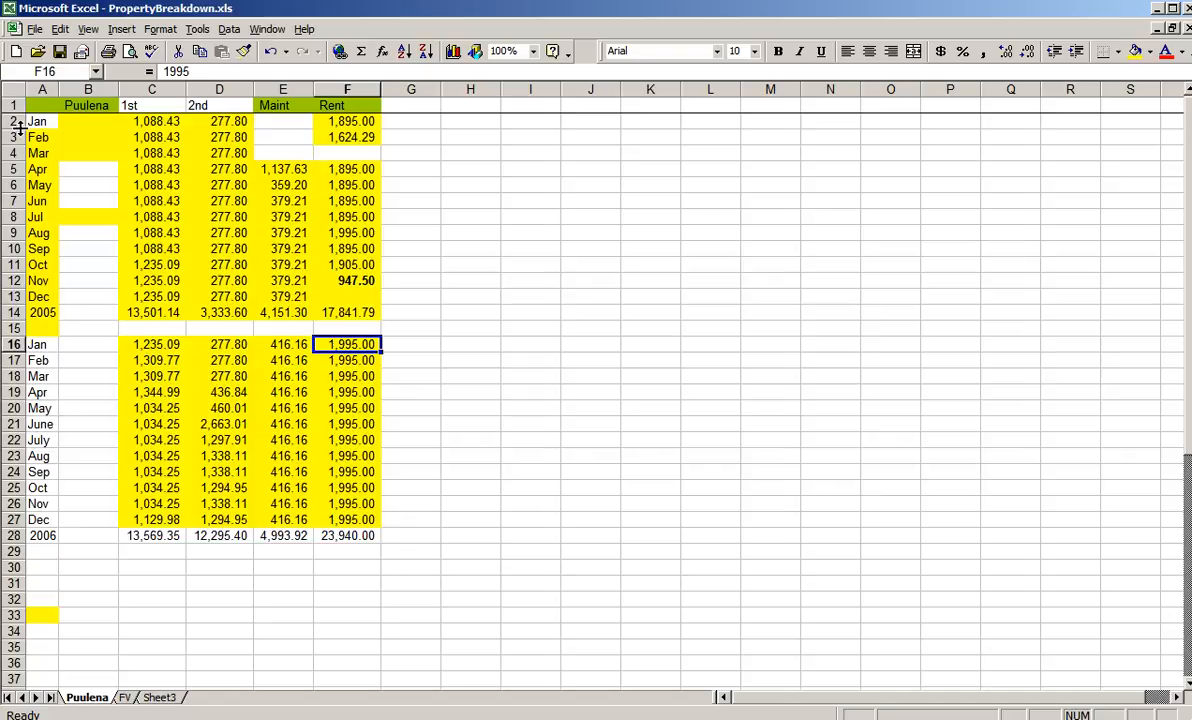
pyautogui.moveTo(20, 344); pyautogui.dragTo(8, 530)
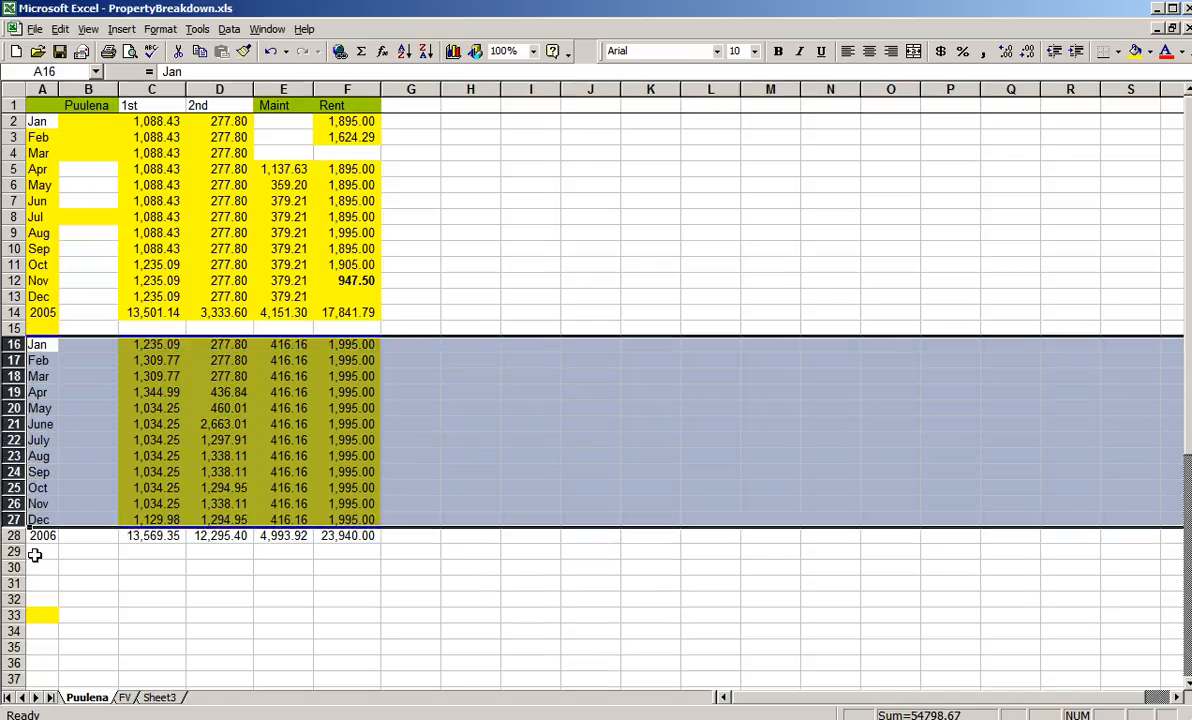
pyautogui.click(35, 555)
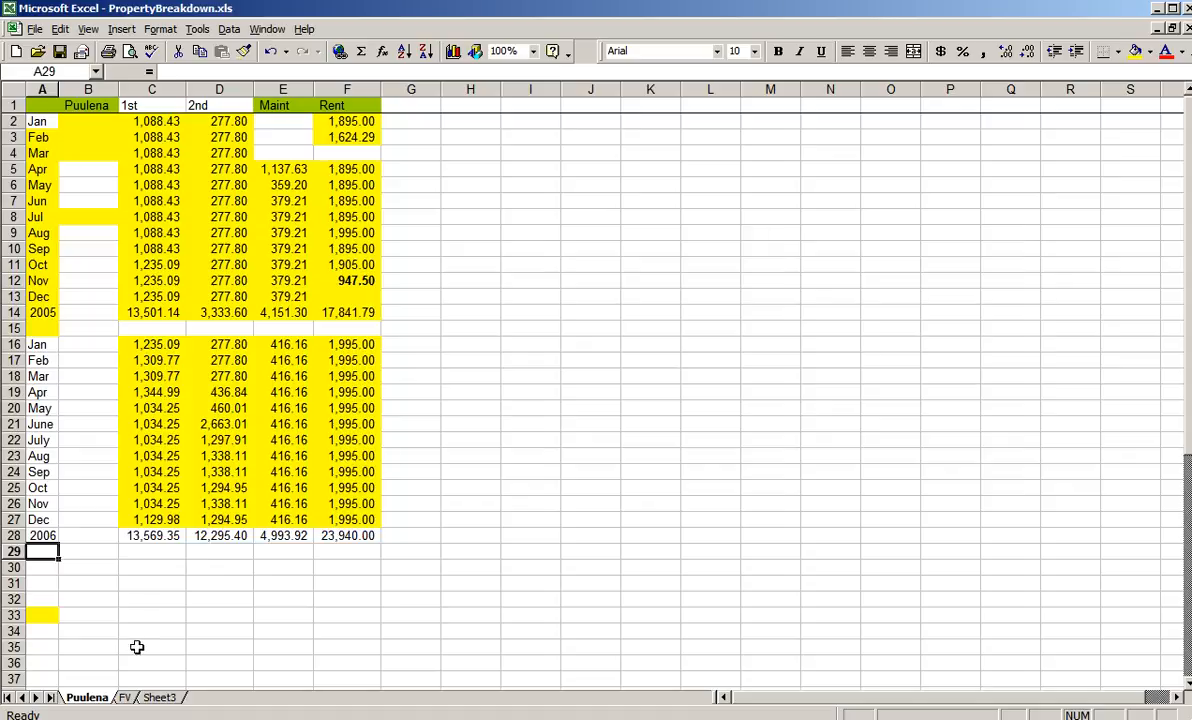
pyautogui.click(125, 698)
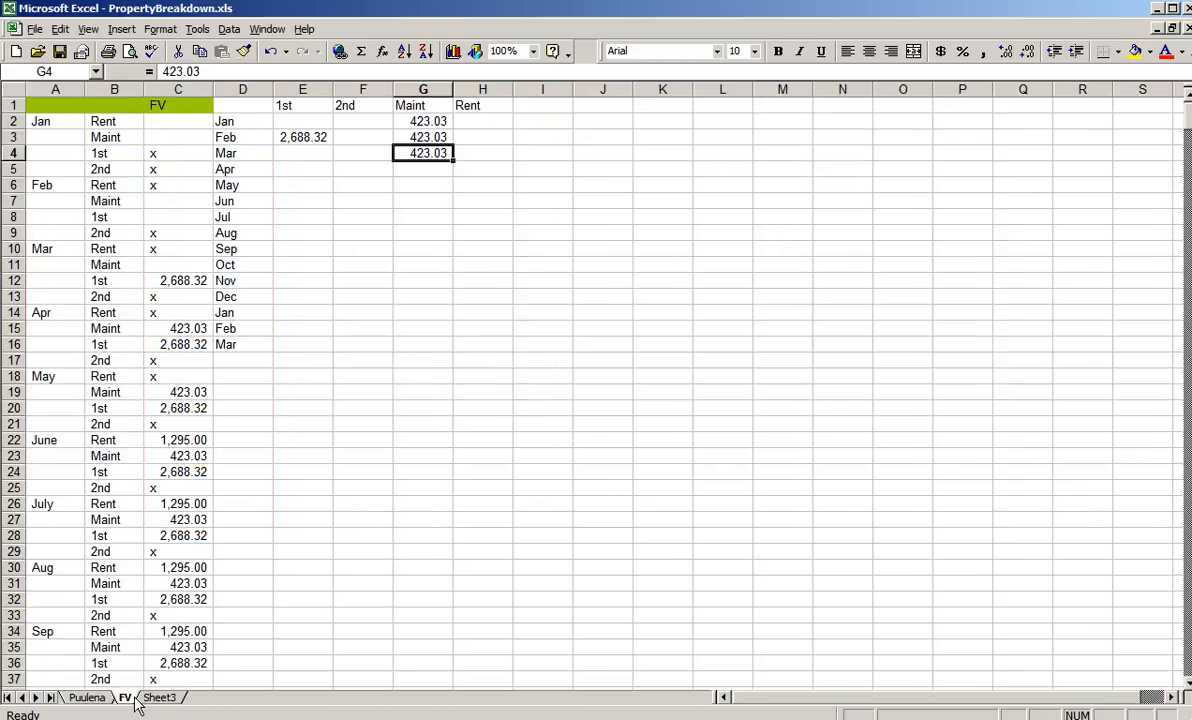
pyautogui.click(245, 343)
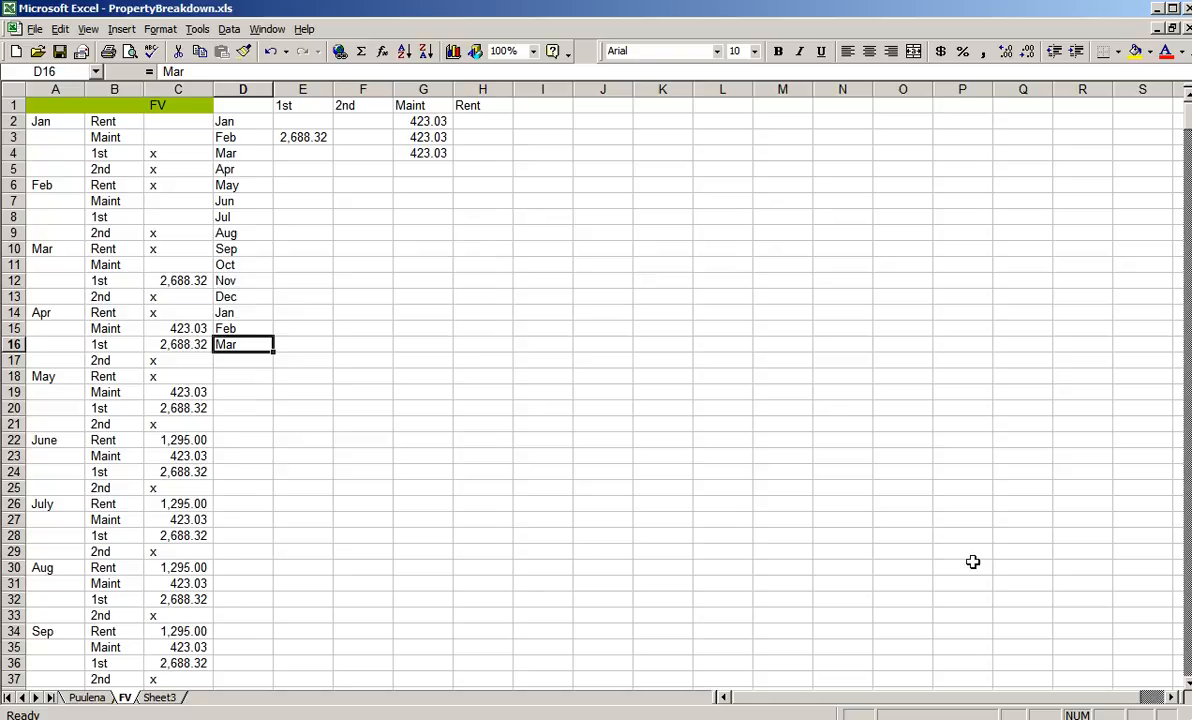
pyautogui.scroll(-12, 1100, 587)
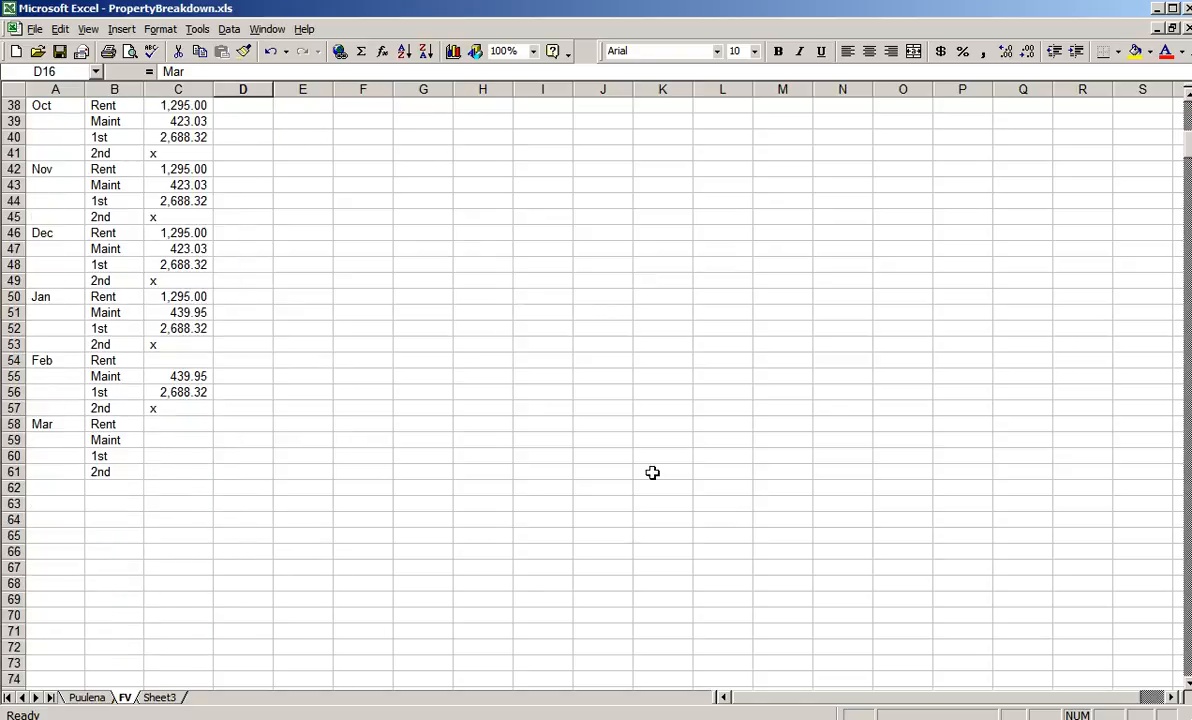
# - Switch to CondosRasshell.xls and examine the Halela Upper, Halela Lower, Ainapo Upper and Ainapo Lower rents on the Log sheet
pyautogui.hotkey('ctrl', 'F6')
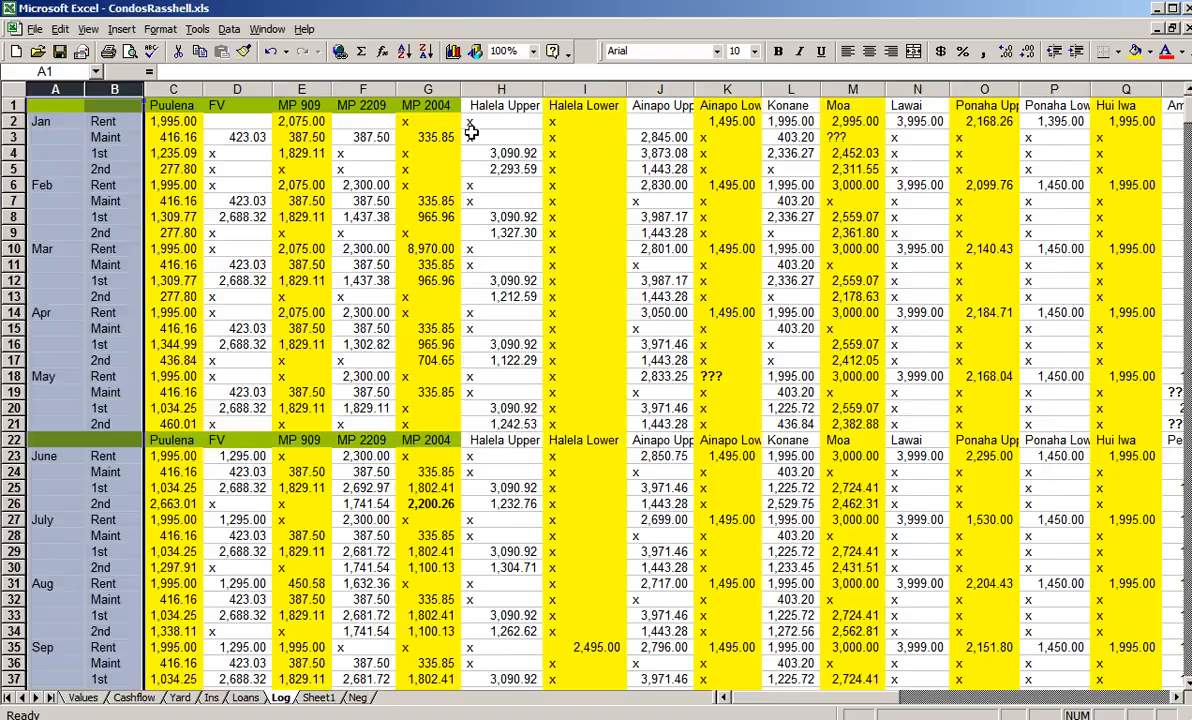
pyautogui.click(518, 105)
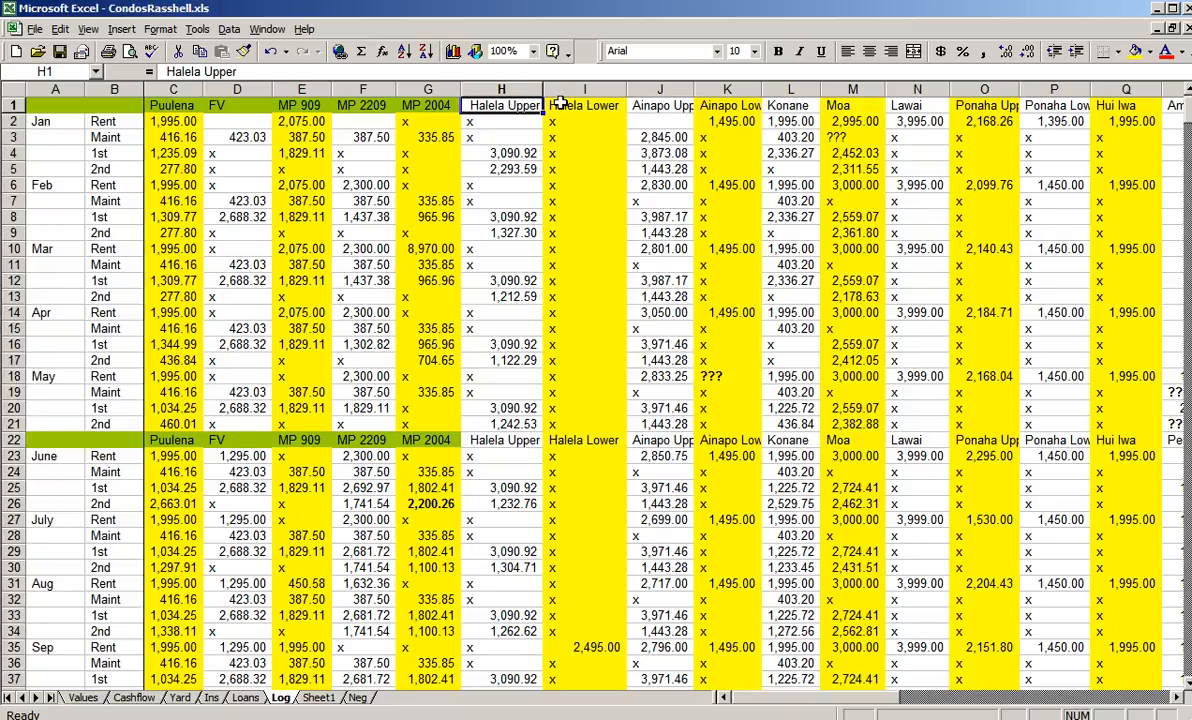
pyautogui.click(560, 104)
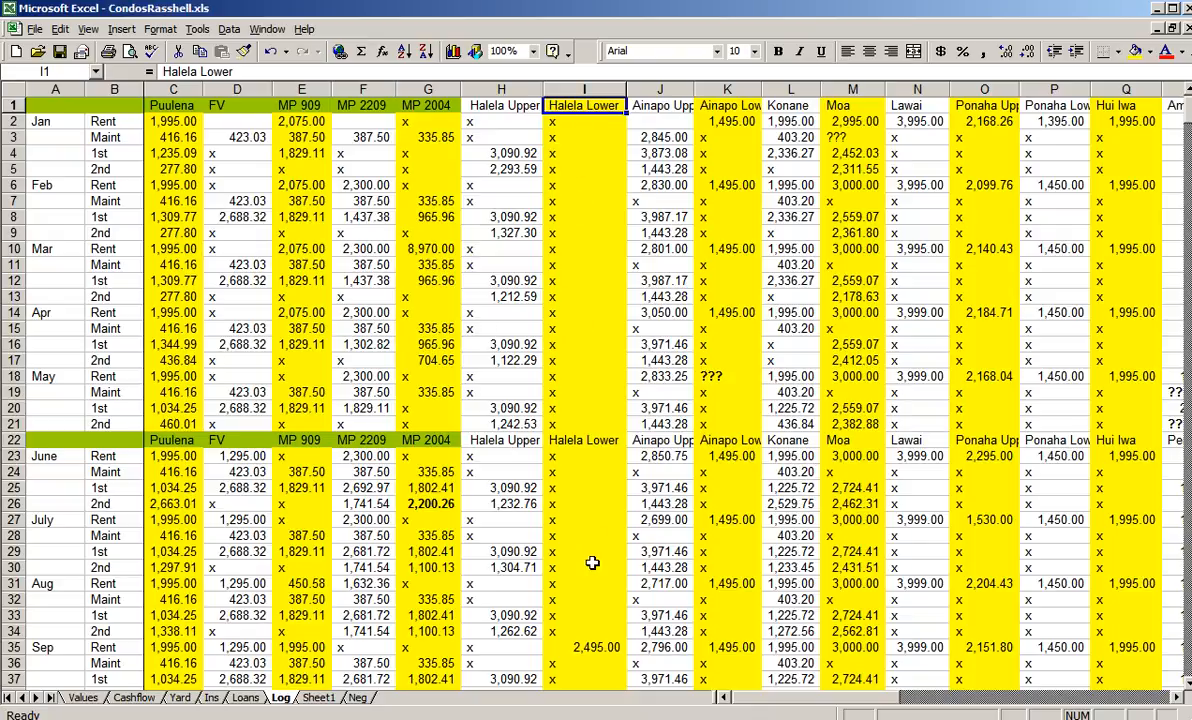
pyautogui.click(591, 649)
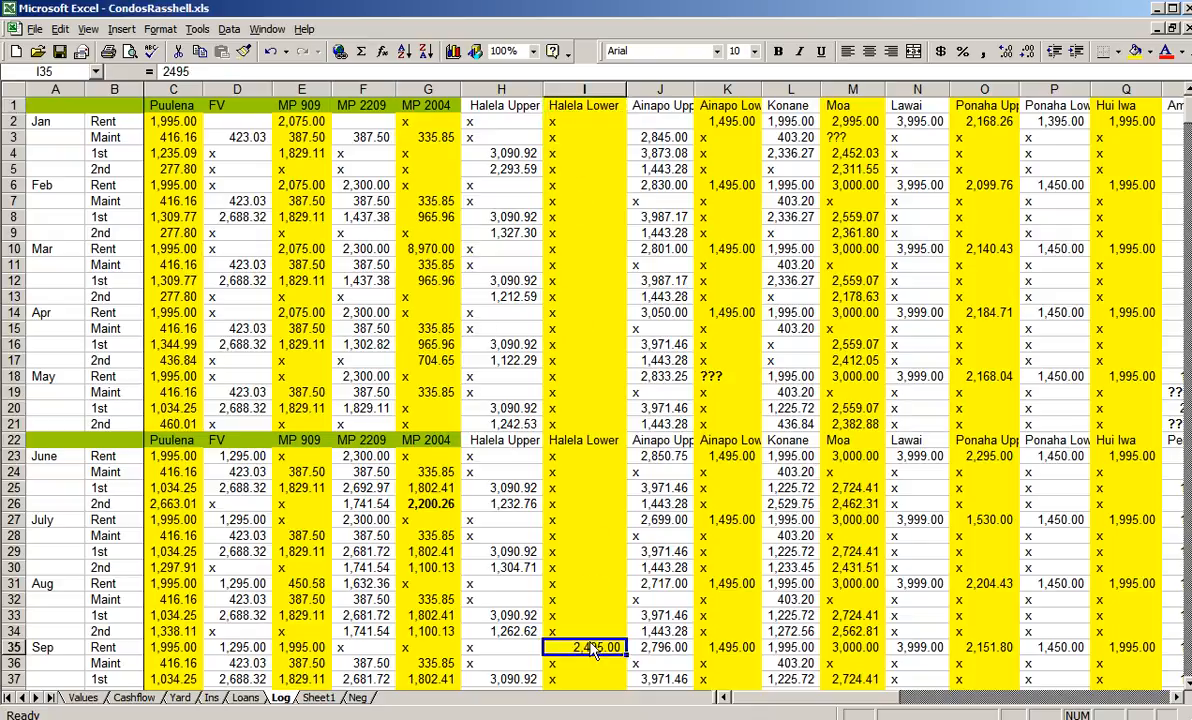
pyautogui.click(1186, 676)
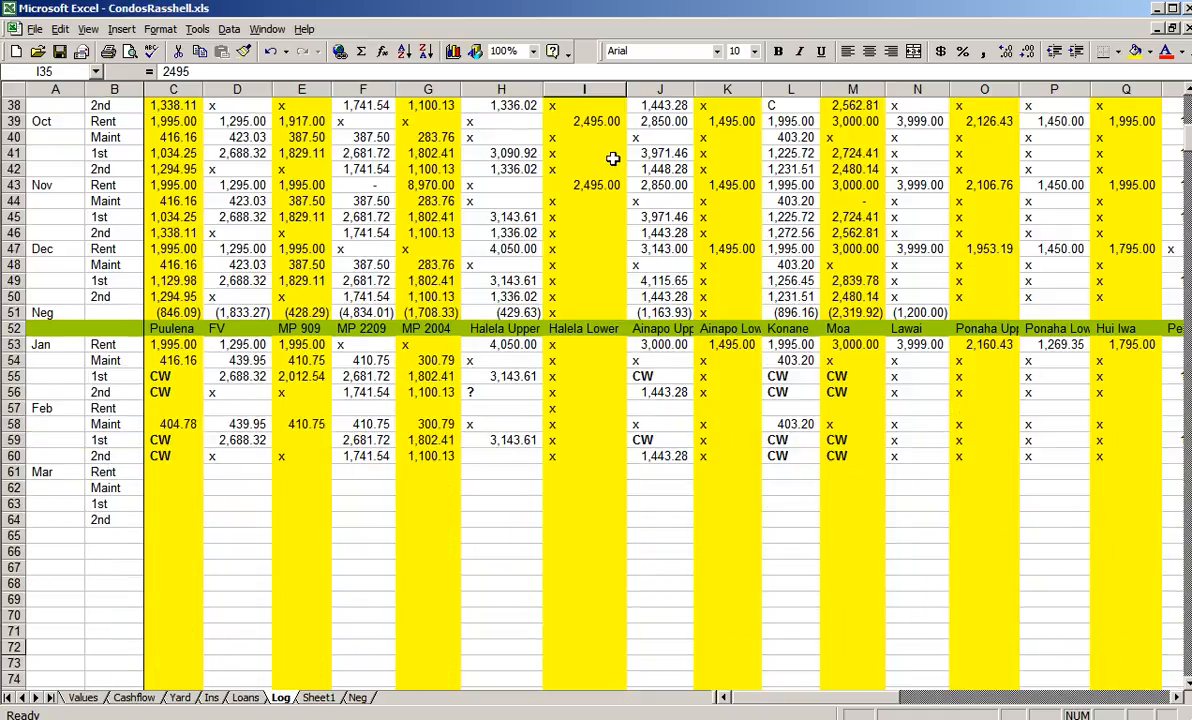
pyautogui.click(1186, 110)
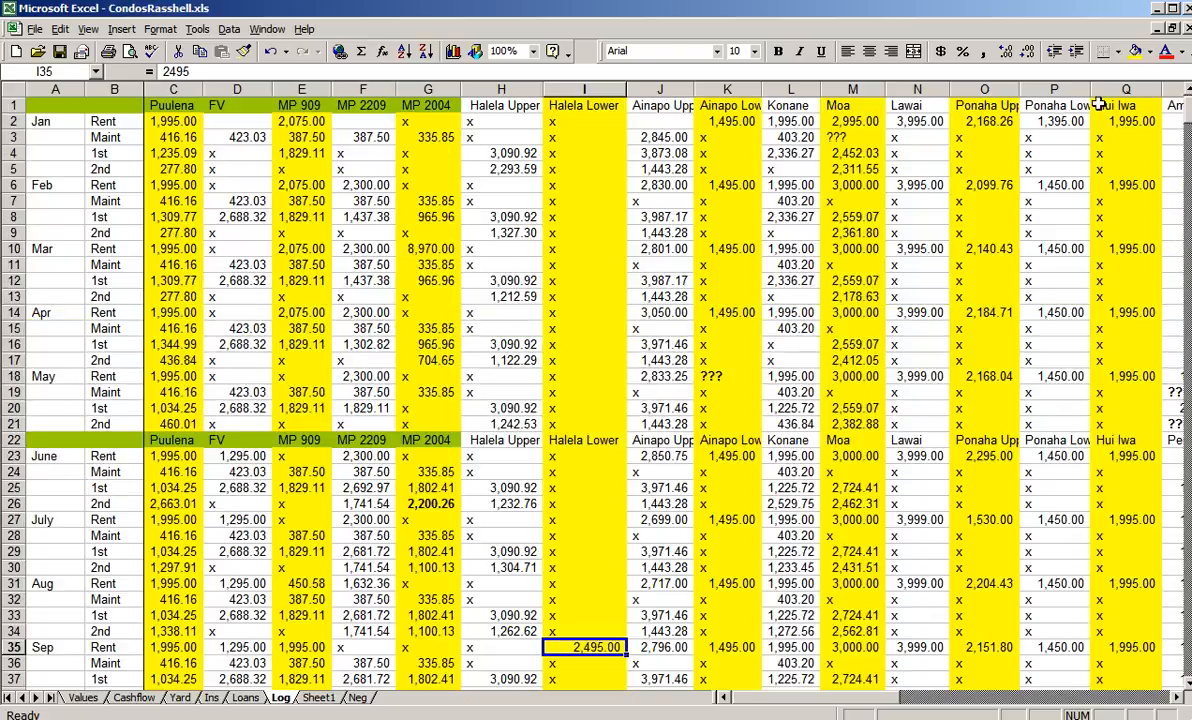
pyautogui.click(676, 105)
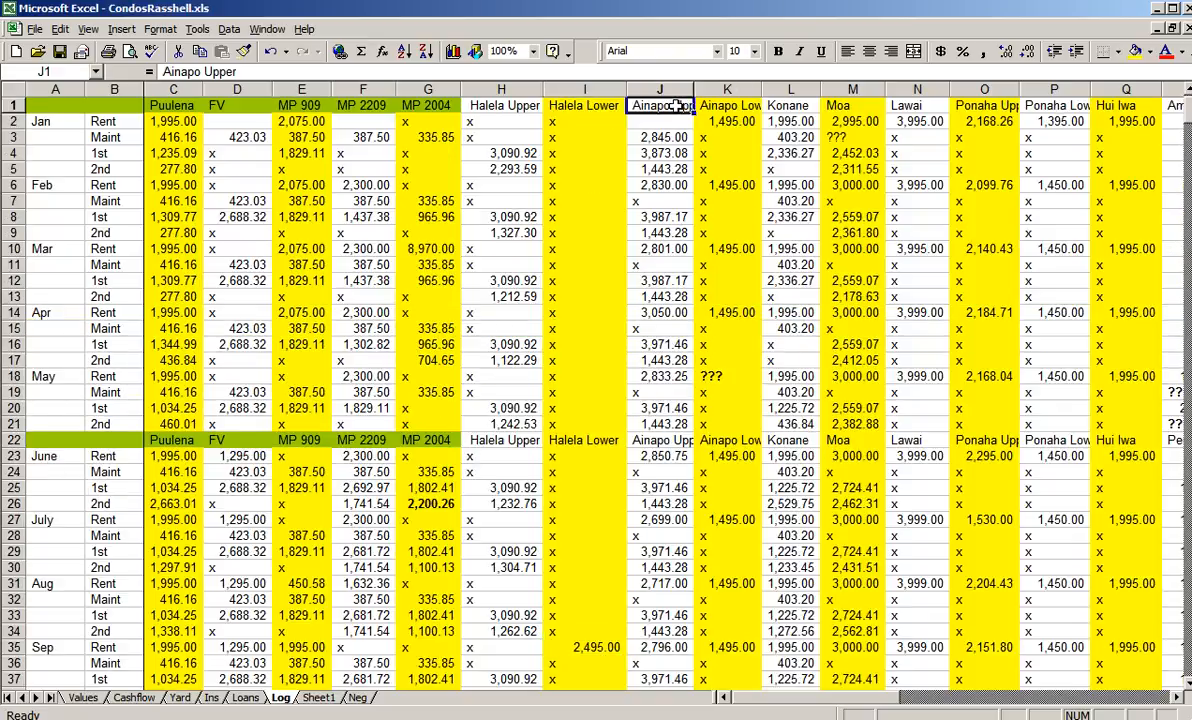
pyautogui.click(673, 186)
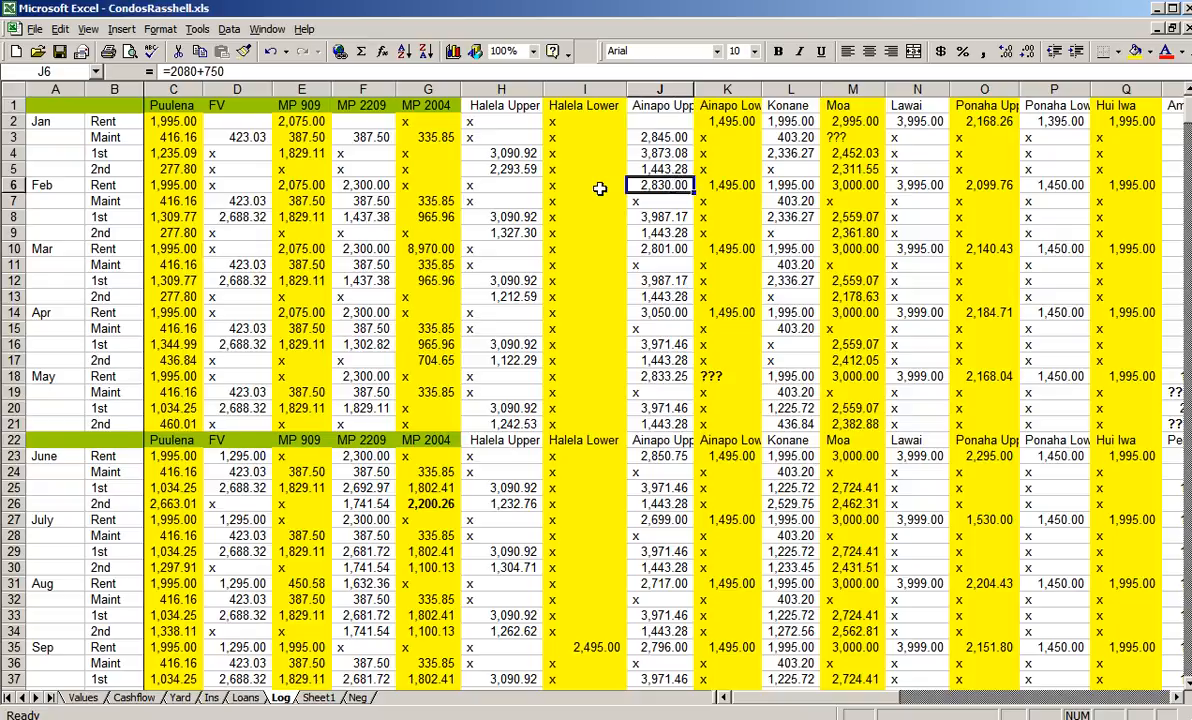
pyautogui.click(9, 186)
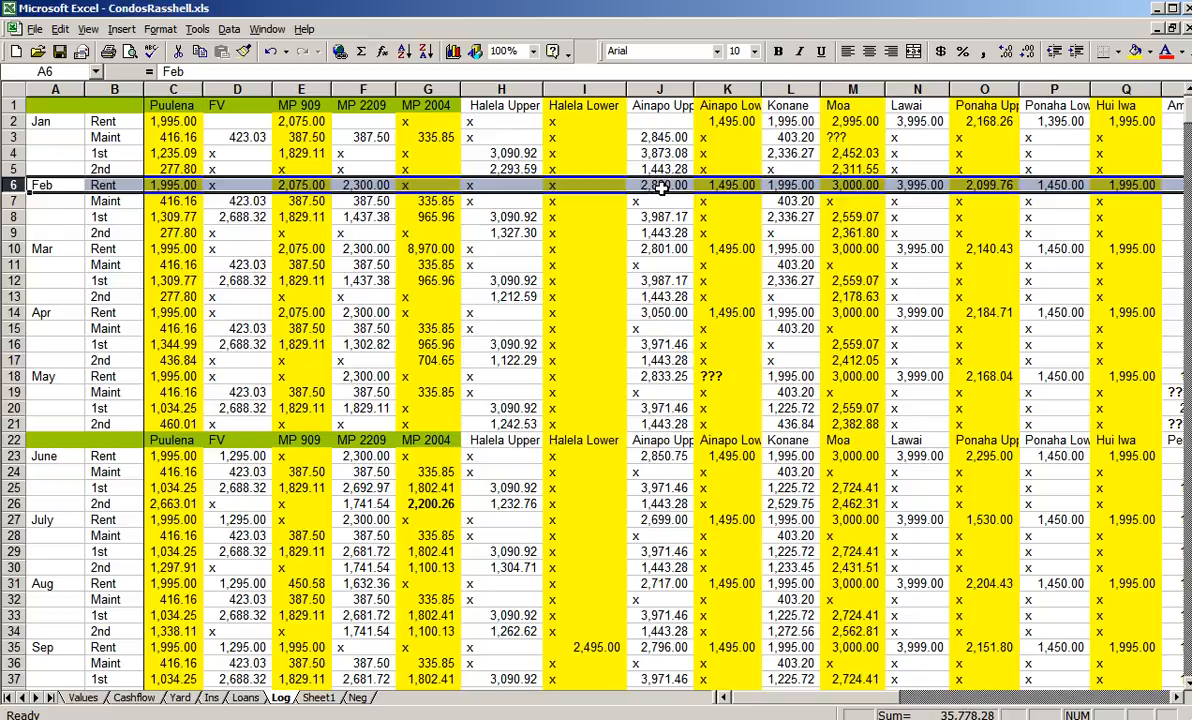
pyautogui.click(662, 189)
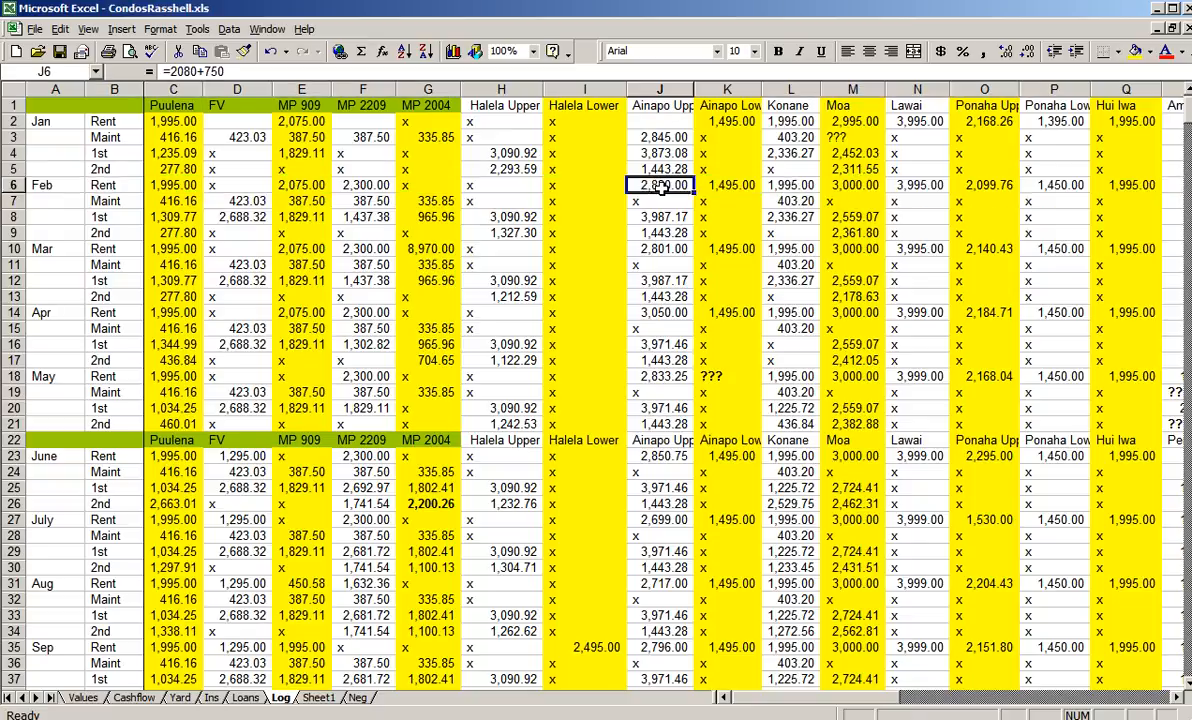
pyautogui.click(715, 183)
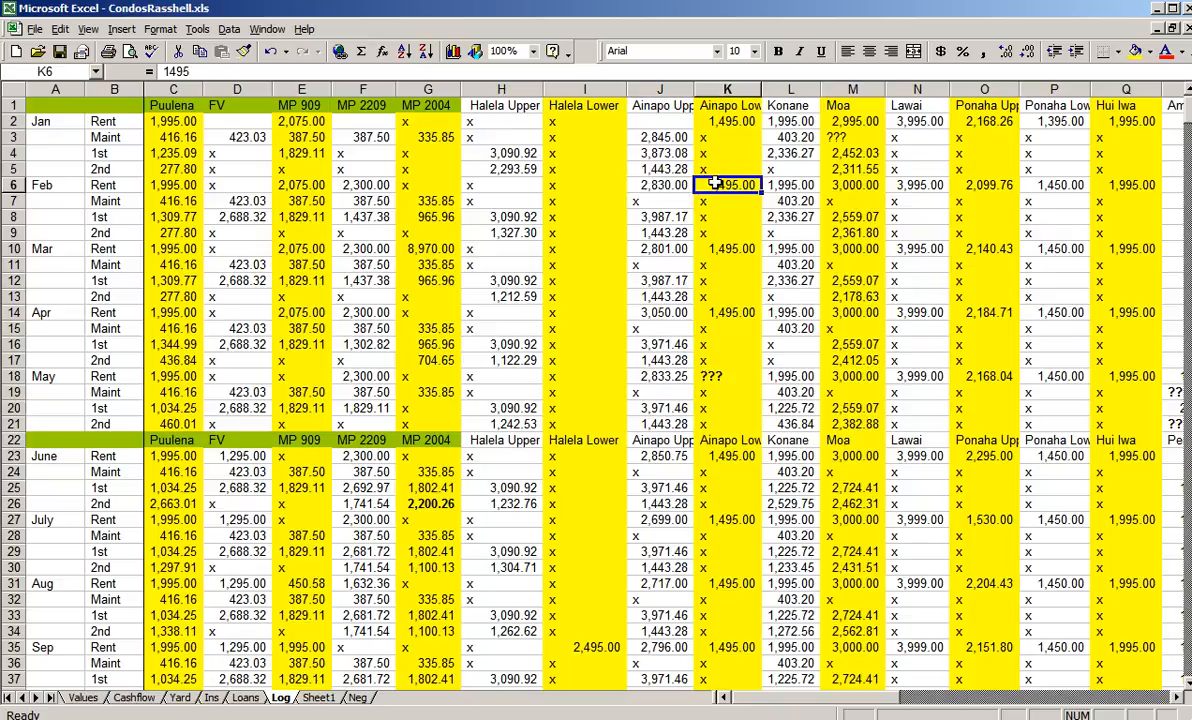
# - Switch back to PropertyBreakdown.xls and add a Rent 2 column heading in cell I1 of the FV sheet
pyautogui.hotkey('alt', 'Tab')
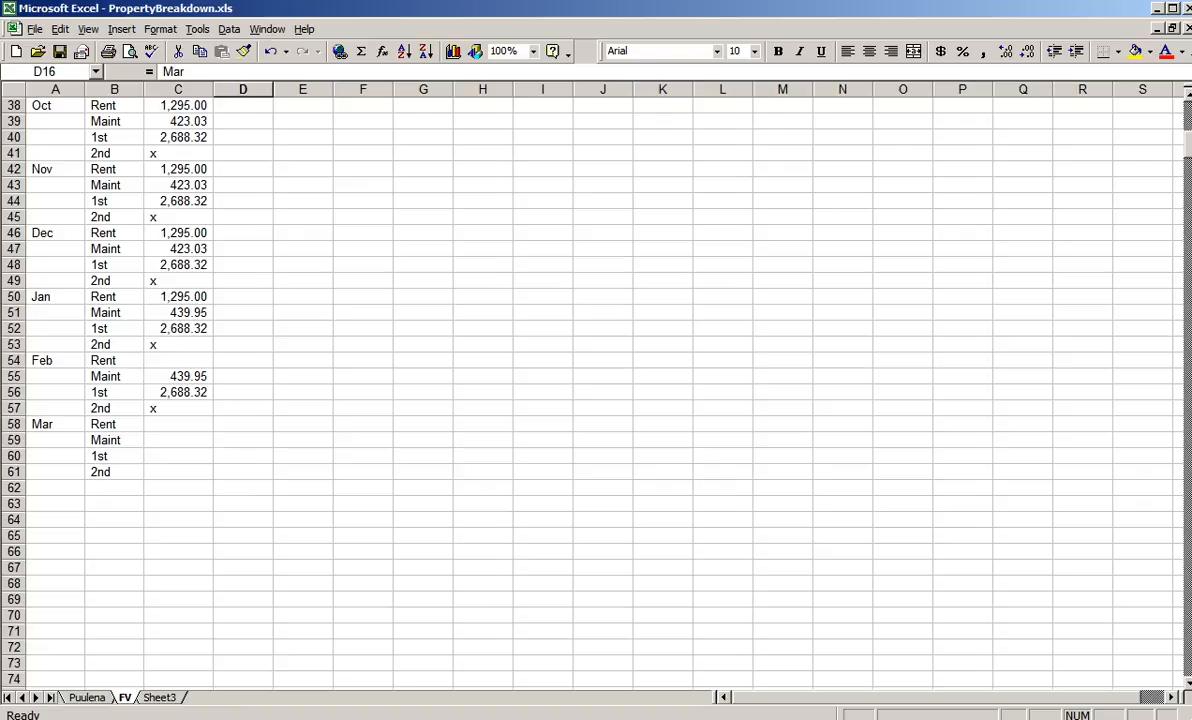
pyautogui.scroll(12, 1080, 107)
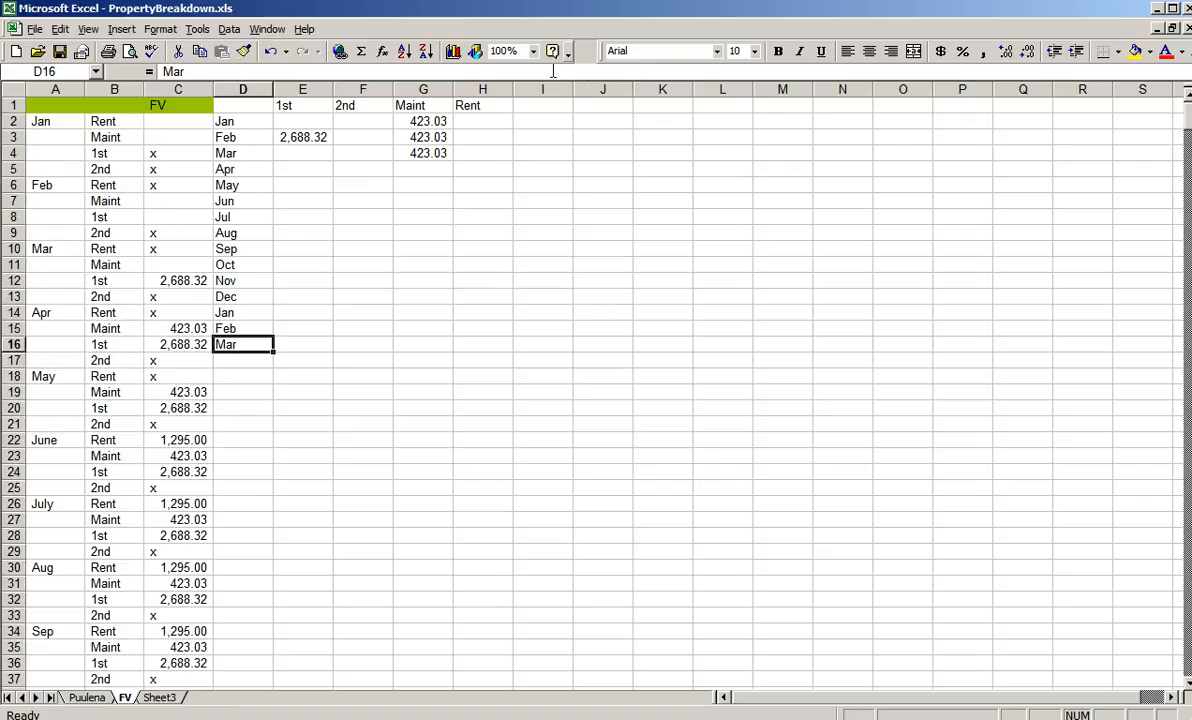
pyautogui.click(533, 104)
pyautogui.write('Rent 2')
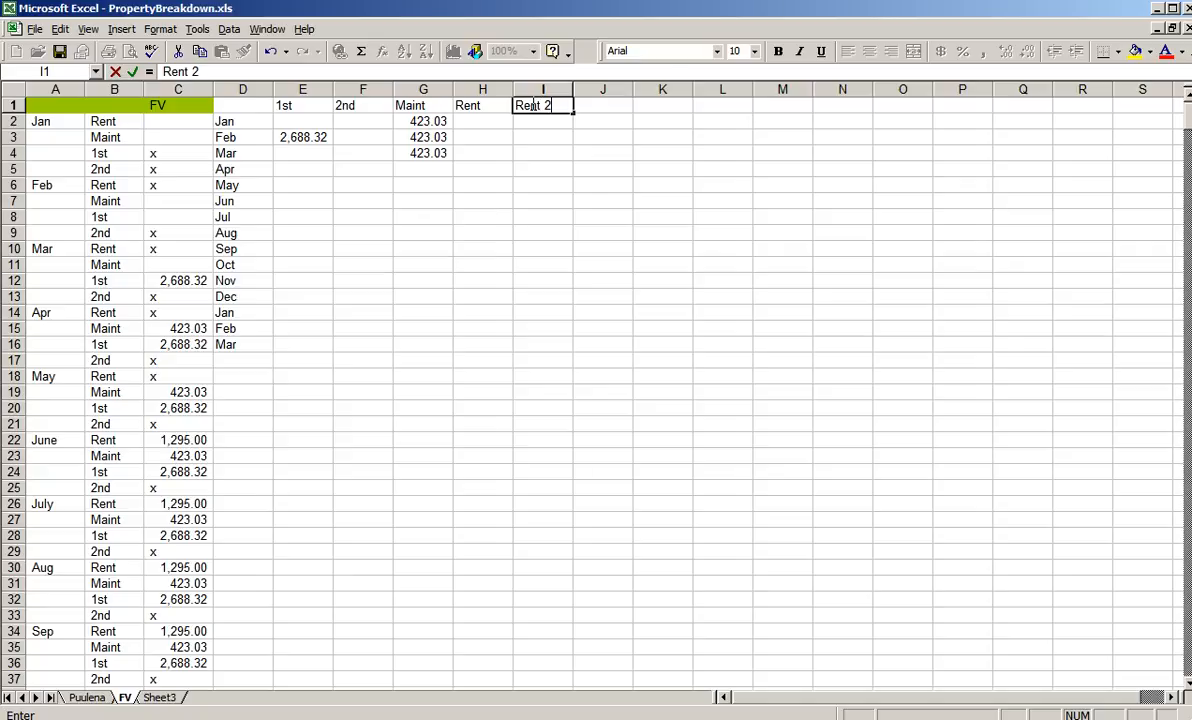
pyautogui.press('Return')
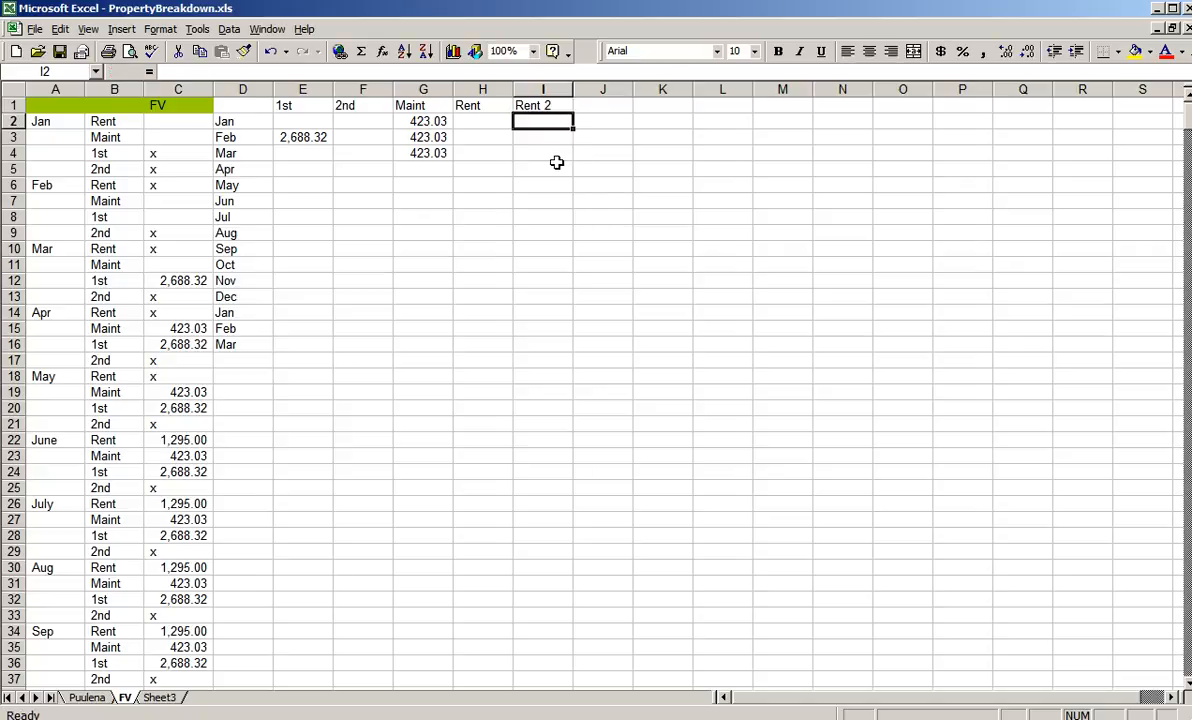
# - Switch to CondosRasshell.xls and look over the remaining property columns of the Log sheet, from Amie to Hui Kelu
pyautogui.hotkey('ctrl', 'F6')
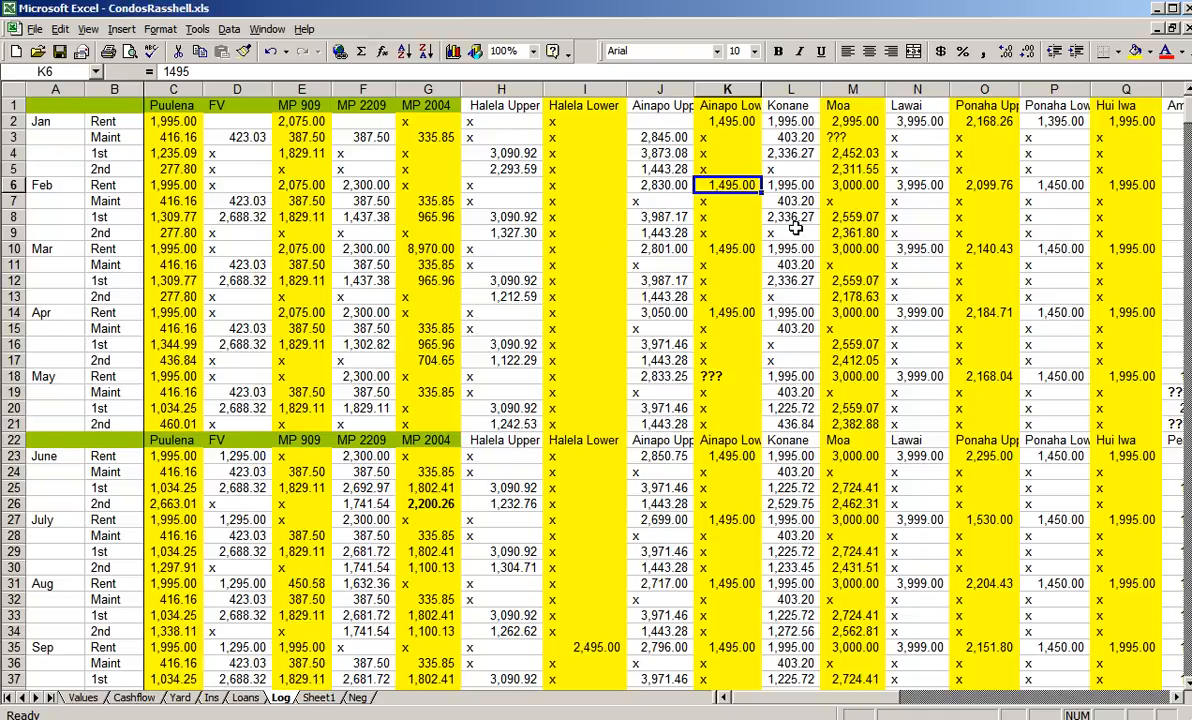
pyautogui.click(1100, 705)
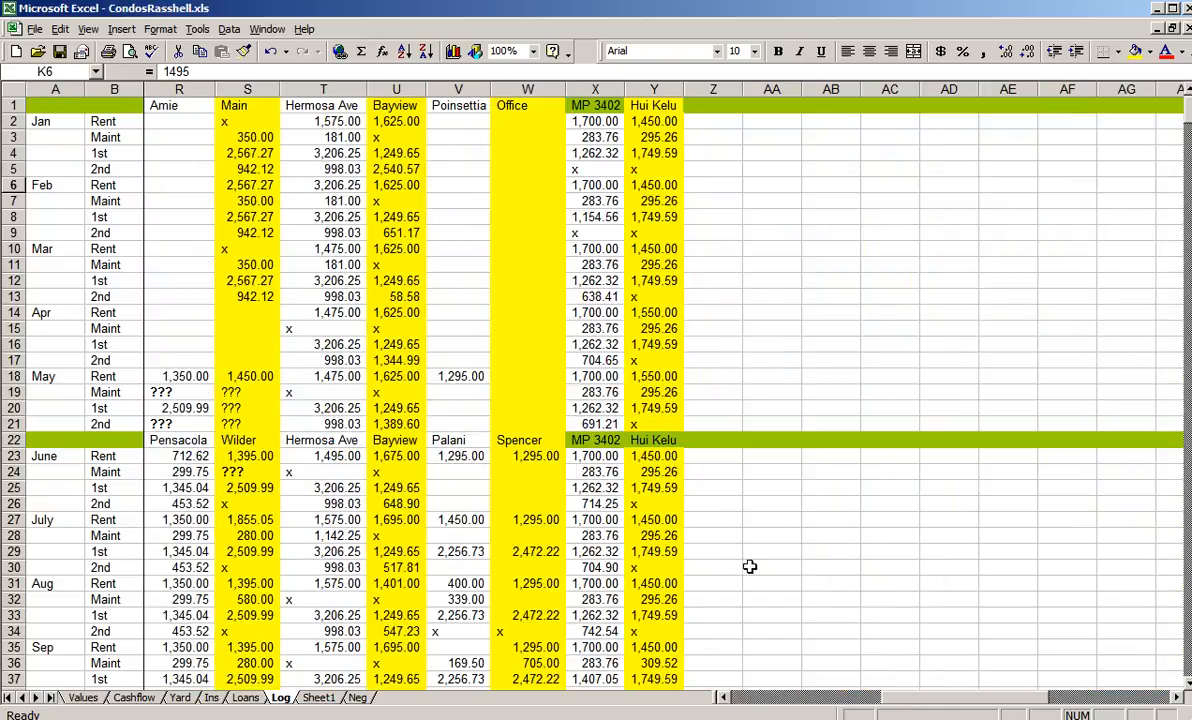
pyautogui.click(743, 703)
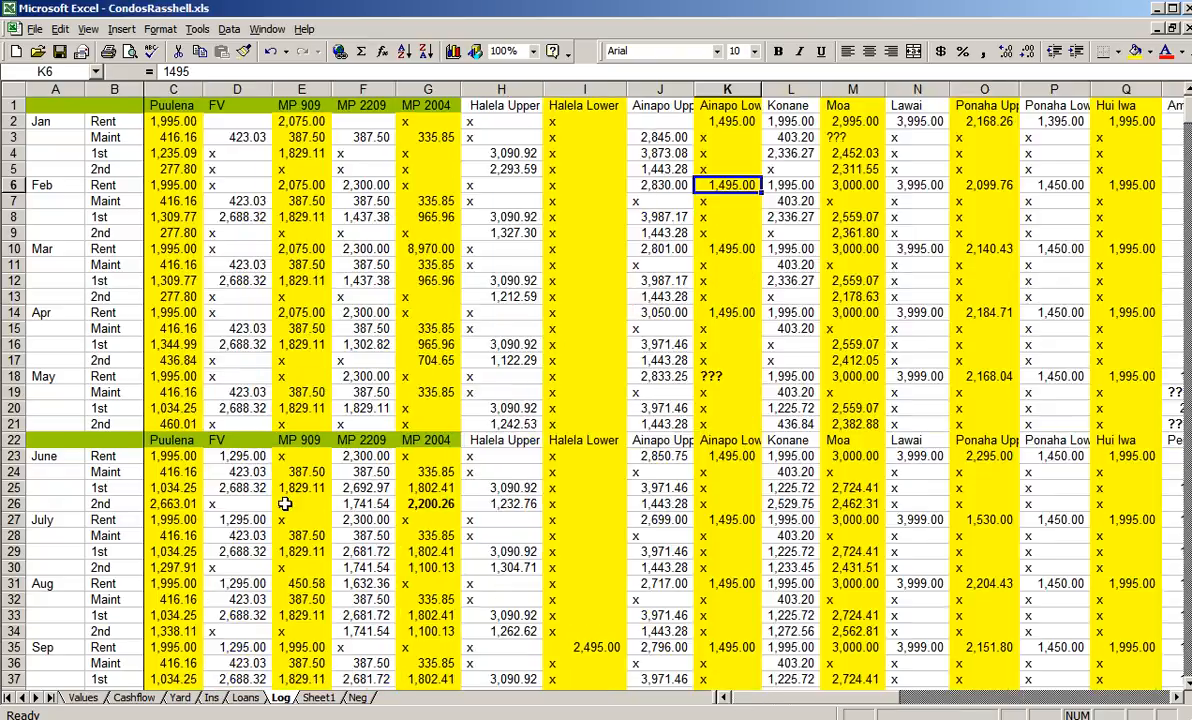